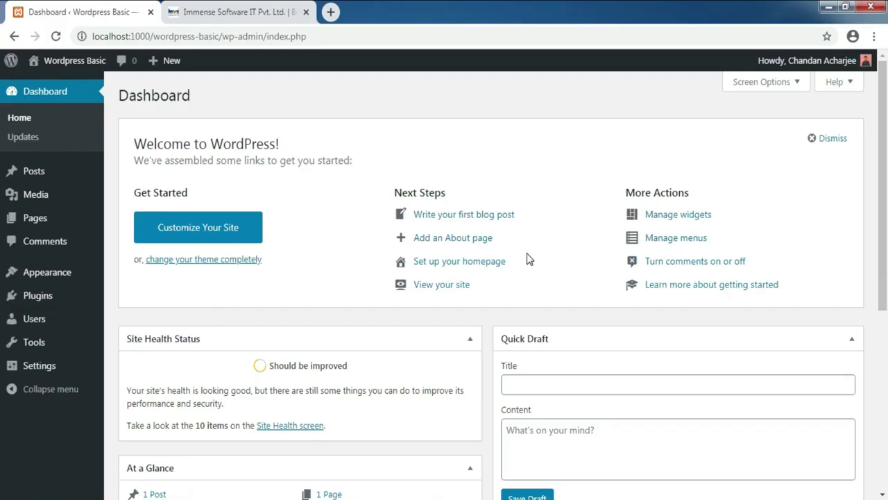
Open the list of all users and bring up the form for adding a new user.
{"action": "mouse_move", "coordinate": [50, 325]}
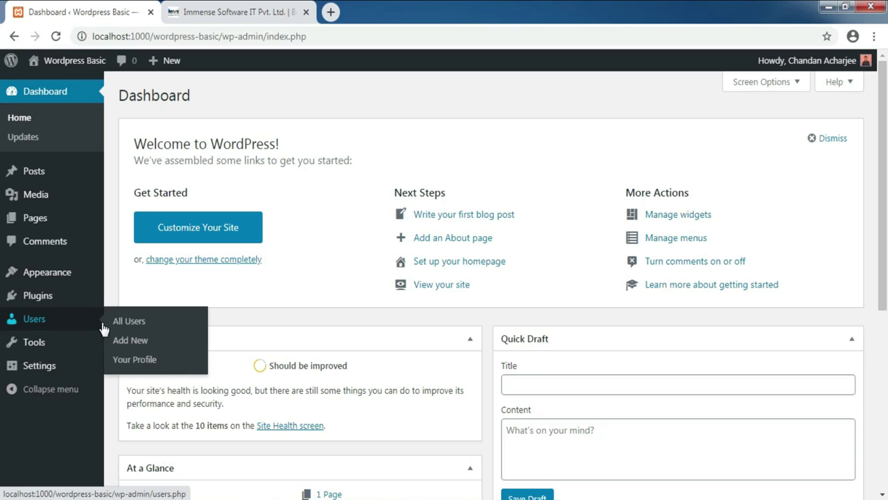
{"action": "left_click", "coordinate": [138, 323]}
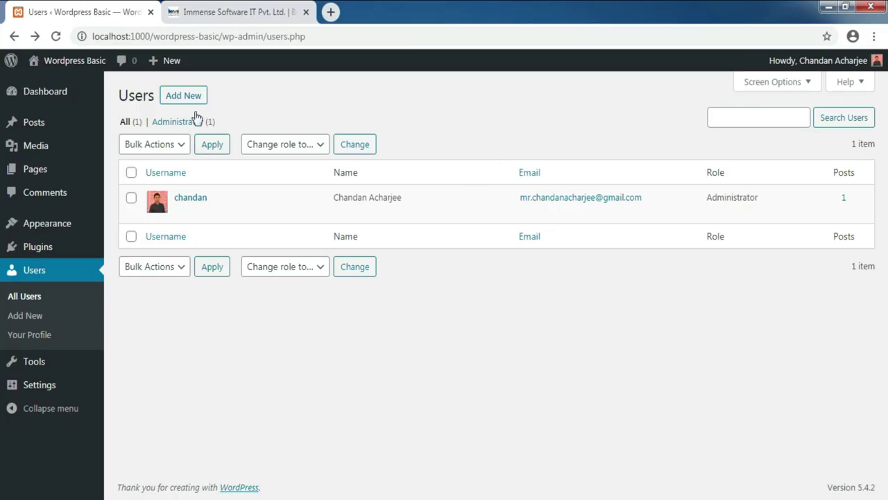
{"action": "left_click", "coordinate": [194, 104]}
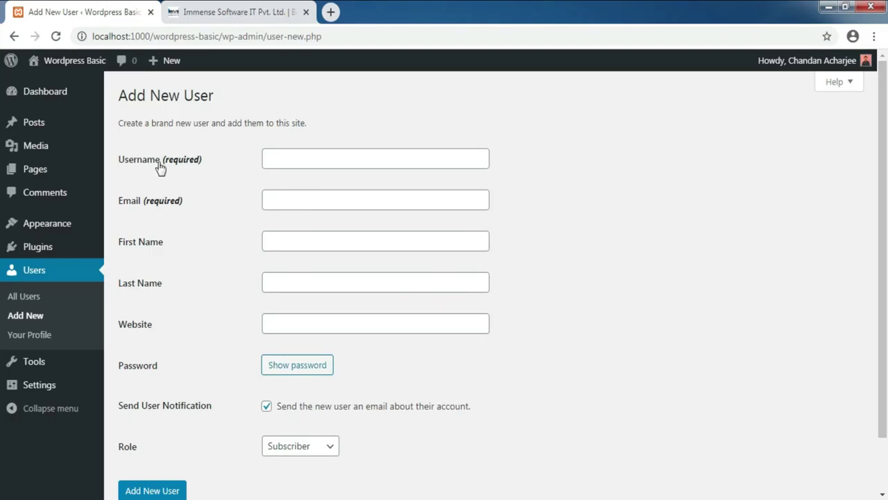
Examine the new-user form's fields, including username, email, first and last name, website, password and user notification.
{"action": "left_click", "coordinate": [323, 160]}
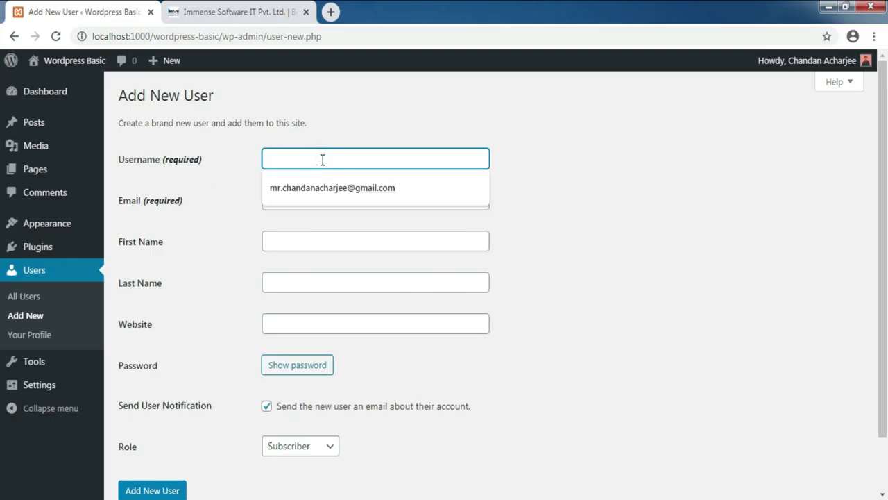
{"action": "left_click", "coordinate": [380, 114]}
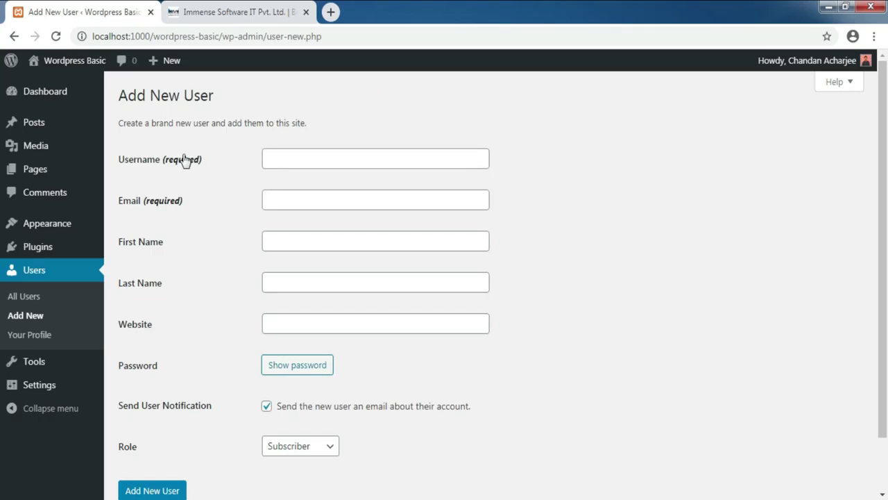
{"action": "left_click", "coordinate": [282, 204]}
{"action": "left_click", "coordinate": [216, 195]}
{"action": "scroll", "coordinate": [216, 195], "scroll_direction": "down", "scroll_amount": 1}
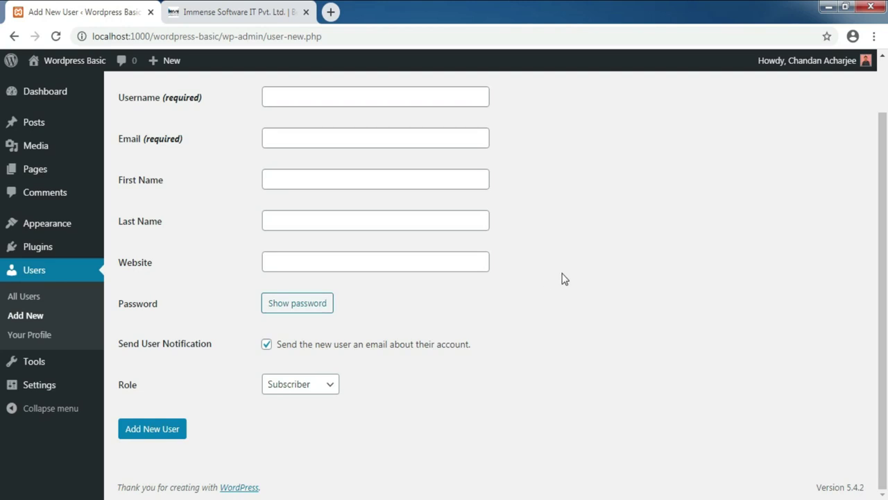
{"action": "scroll", "coordinate": [564, 277], "scroll_direction": "up", "scroll_amount": 1}
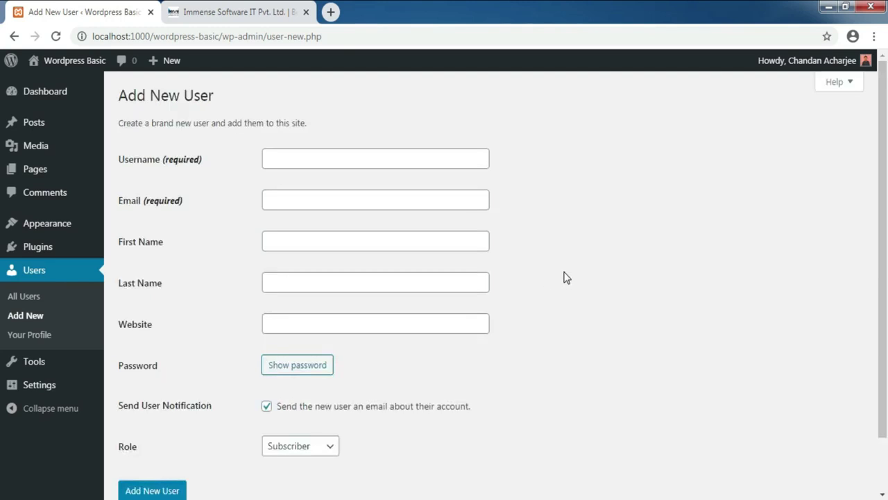
{"action": "scroll", "coordinate": [564, 277], "scroll_direction": "down", "scroll_amount": 1}
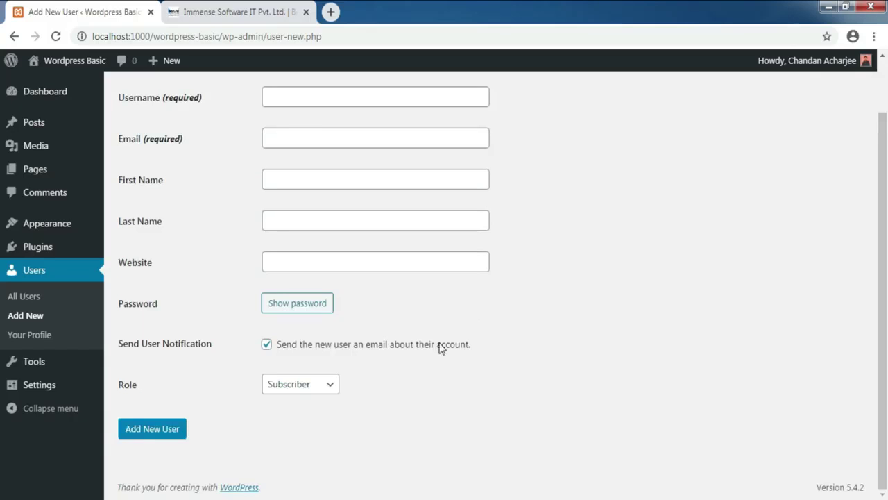
Examine the roles available for a new user, leaving Subscriber selected.
{"action": "left_click", "coordinate": [310, 387]}
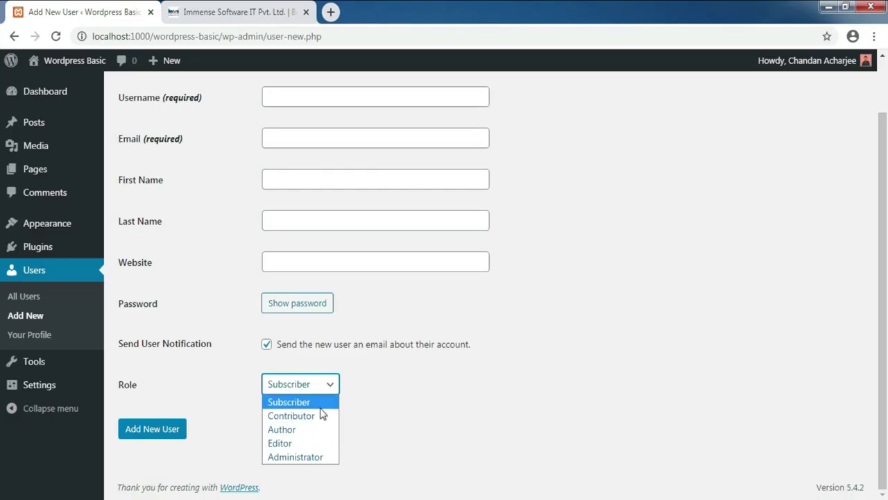
{"action": "left_click", "coordinate": [577, 335]}
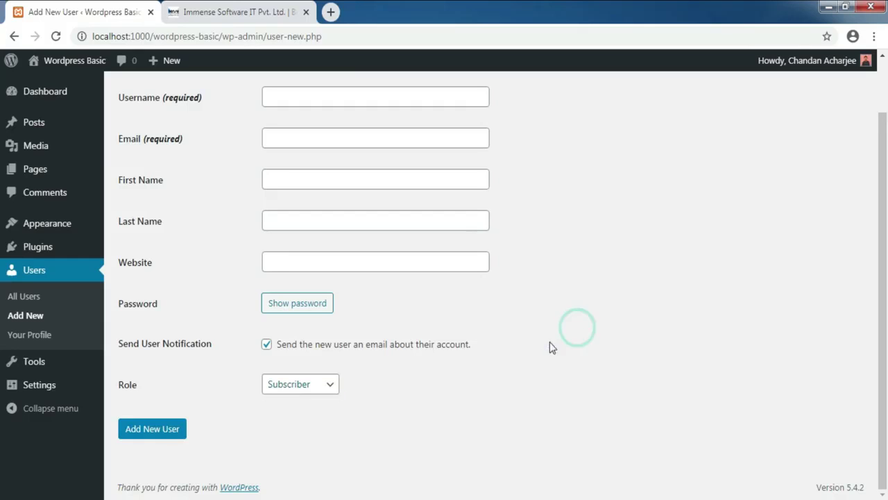
{"action": "left_click", "coordinate": [323, 384]}
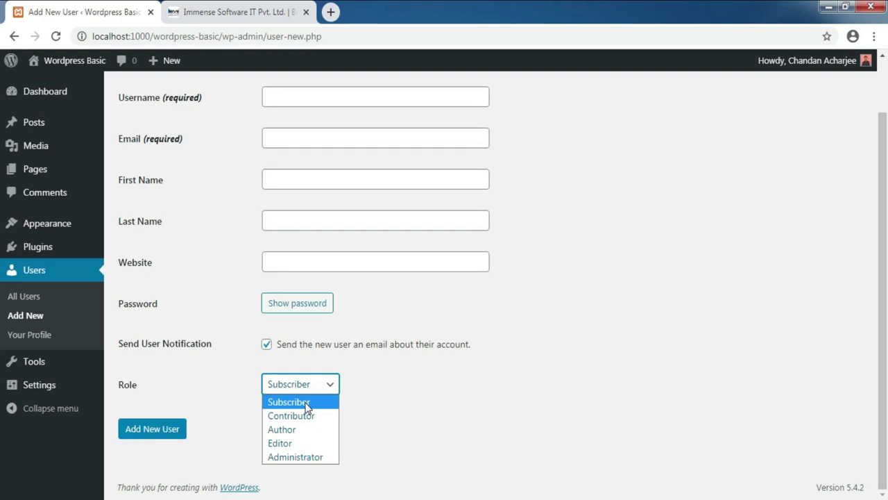
{"action": "left_click", "coordinate": [712, 233]}
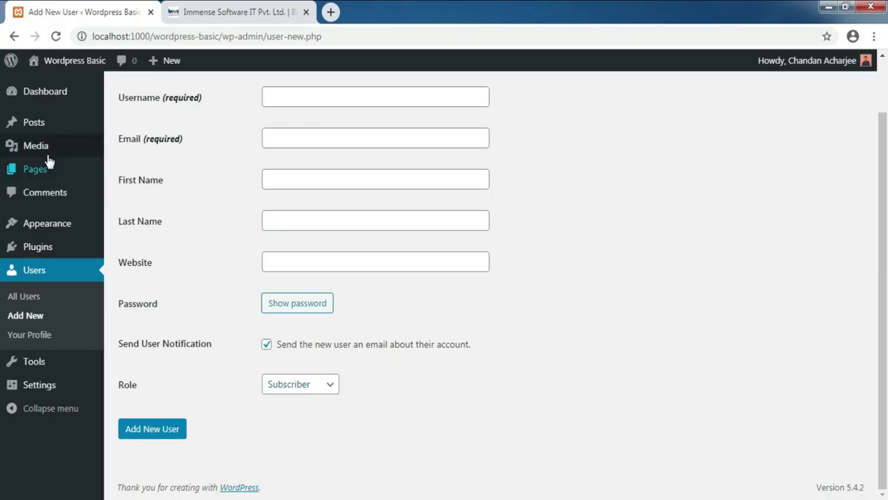
{"action": "mouse_move", "coordinate": [52, 127]}
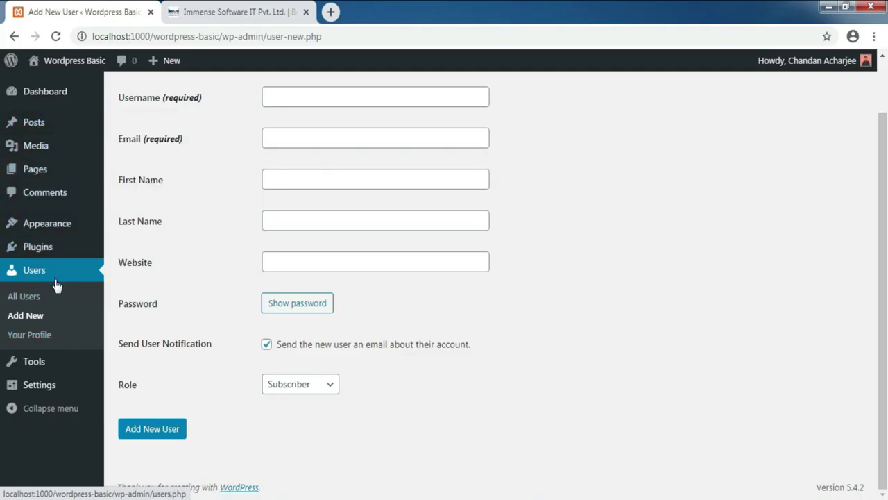
Open your own profile, try the Light, Blue and Coffee admin color schemes, and settle on Ectoplasm.
{"action": "left_click", "coordinate": [39, 339]}
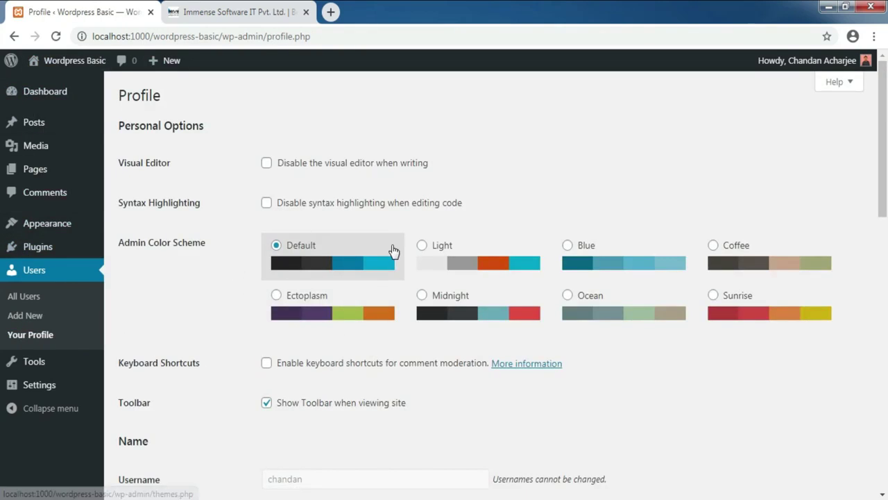
{"action": "left_click", "coordinate": [459, 248]}
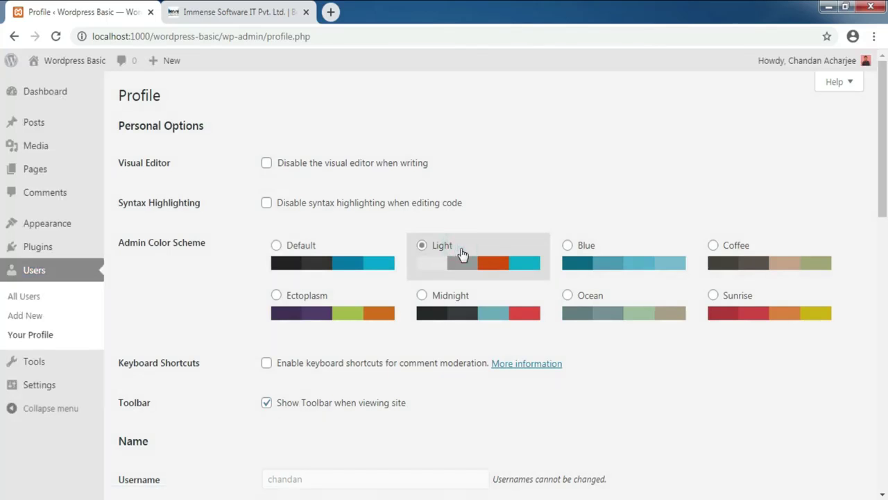
{"action": "left_click", "coordinate": [616, 259]}
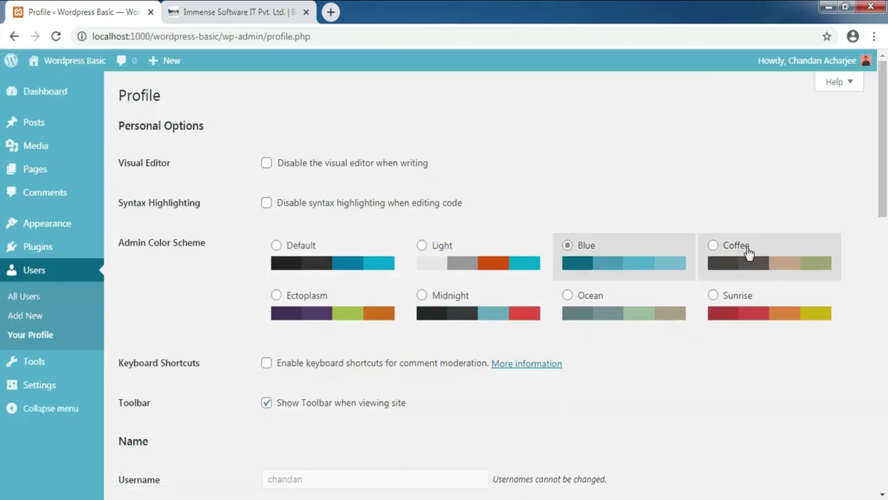
{"action": "left_click", "coordinate": [748, 249]}
{"action": "left_click", "coordinate": [344, 303]}
Open the Wordpress Basic site in a new tab to view its toolbar, and return to the profile page.
{"action": "scroll", "coordinate": [345, 304], "scroll_direction": "down", "scroll_amount": 1}
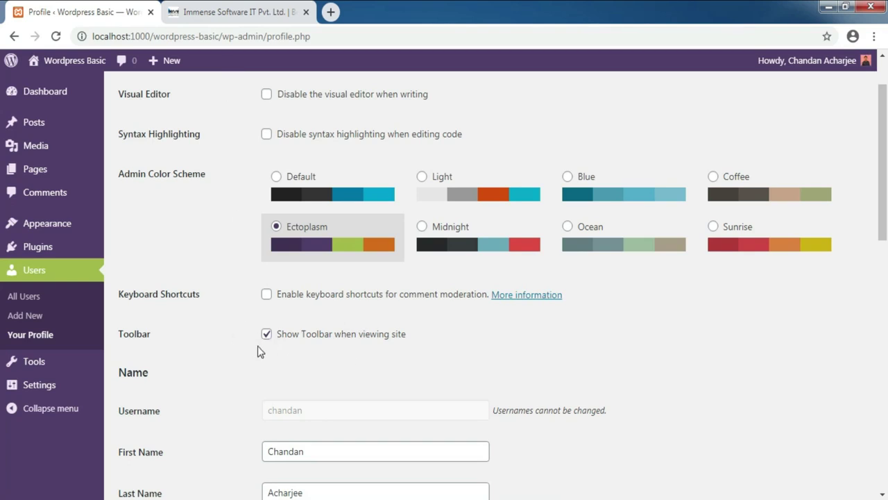
{"action": "mouse_move", "coordinate": [70, 60]}
{"action": "right_click", "coordinate": [49, 83]}
{"action": "left_click", "coordinate": [76, 88]}
{"action": "left_click", "coordinate": [250, 15]}
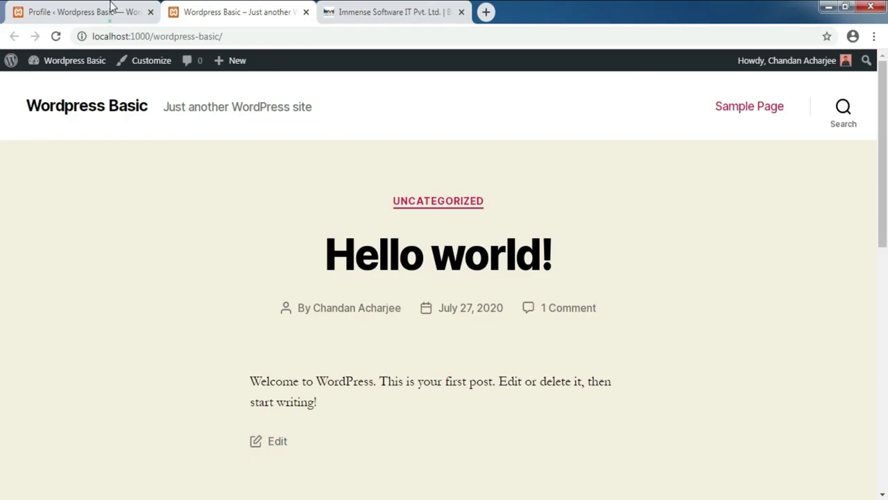
{"action": "left_click", "coordinate": [111, 8]}
Review the remaining profile settings, from name and contact info to profile picture and account management.
{"action": "scroll", "coordinate": [448, 350], "scroll_direction": "down", "scroll_amount": 2}
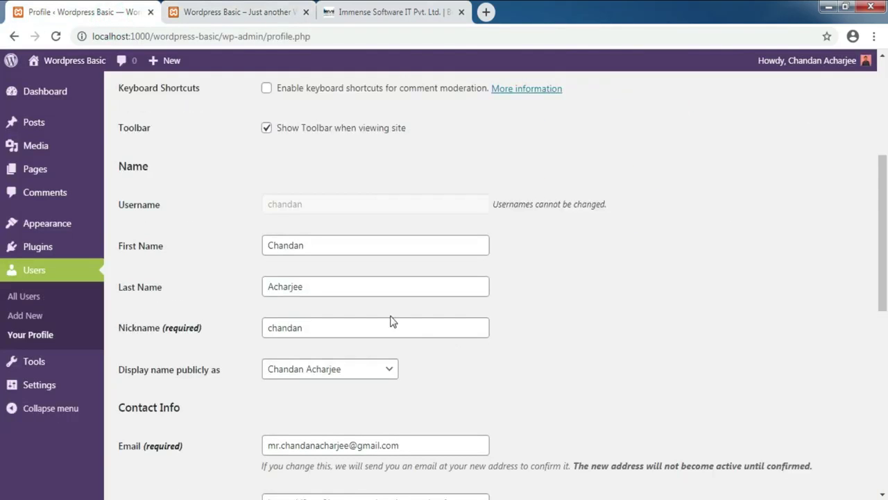
{"action": "scroll", "coordinate": [391, 320], "scroll_direction": "down", "scroll_amount": 2}
{"action": "scroll", "coordinate": [392, 324], "scroll_direction": "down", "scroll_amount": 5}
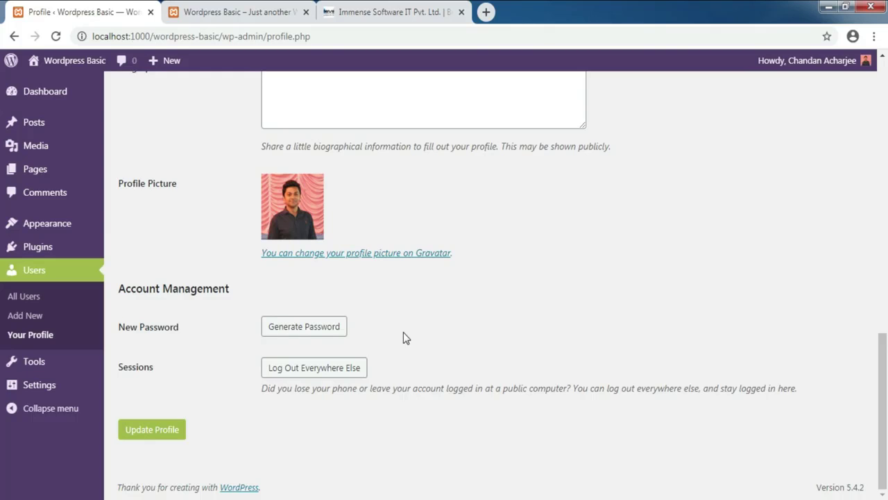
{"action": "scroll", "coordinate": [403, 337], "scroll_direction": "up", "scroll_amount": 9}
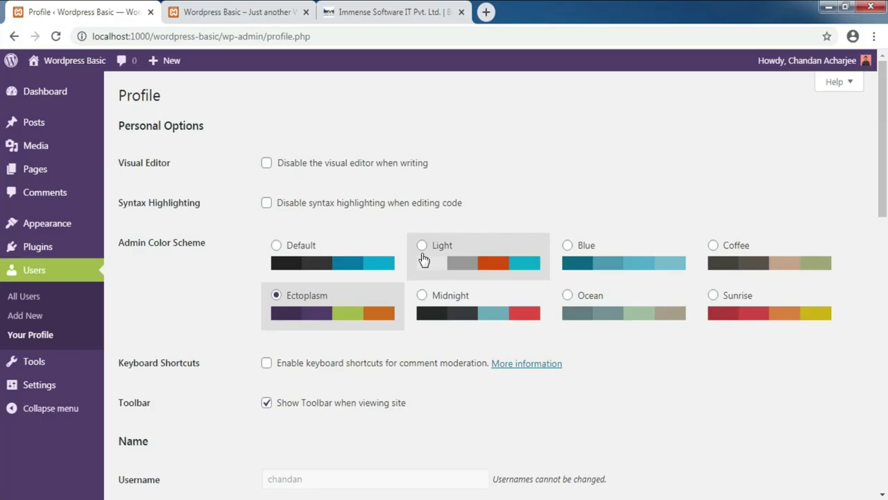
{"action": "scroll", "coordinate": [420, 258], "scroll_direction": "down", "scroll_amount": 2}
Open the Available Tools page and examine the Categories and Tags Converter alongside the post submenu entries.
{"action": "mouse_move", "coordinate": [45, 363]}
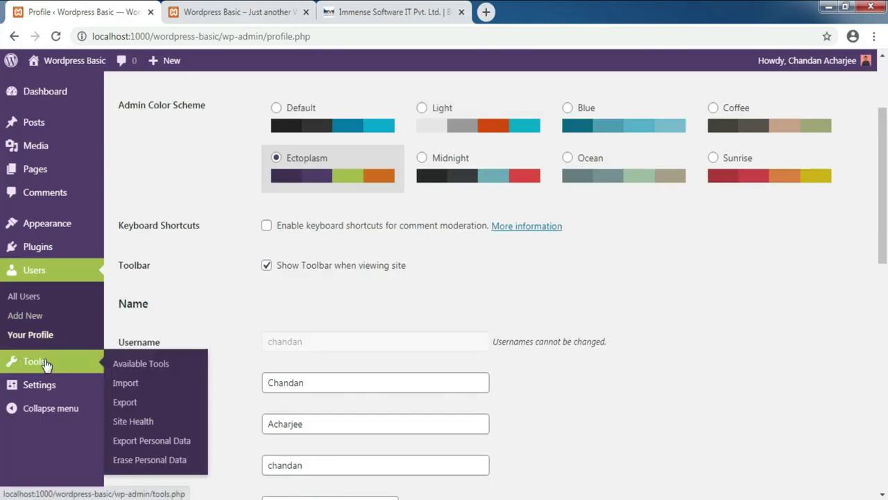
{"action": "left_click", "coordinate": [131, 363]}
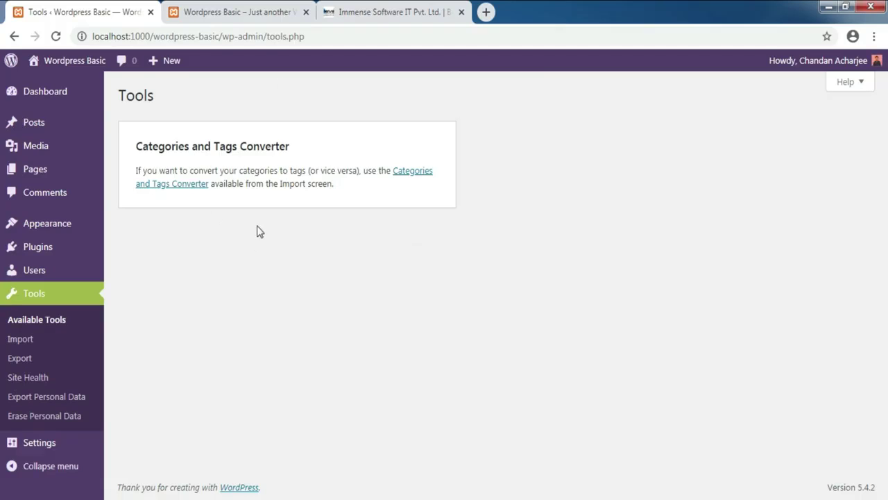
{"action": "mouse_move", "coordinate": [36, 128]}
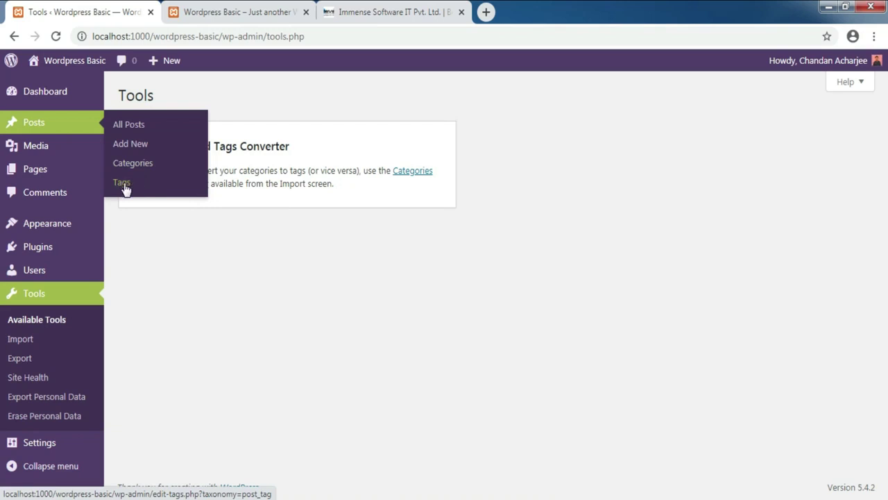
{"action": "left_click", "coordinate": [320, 301]}
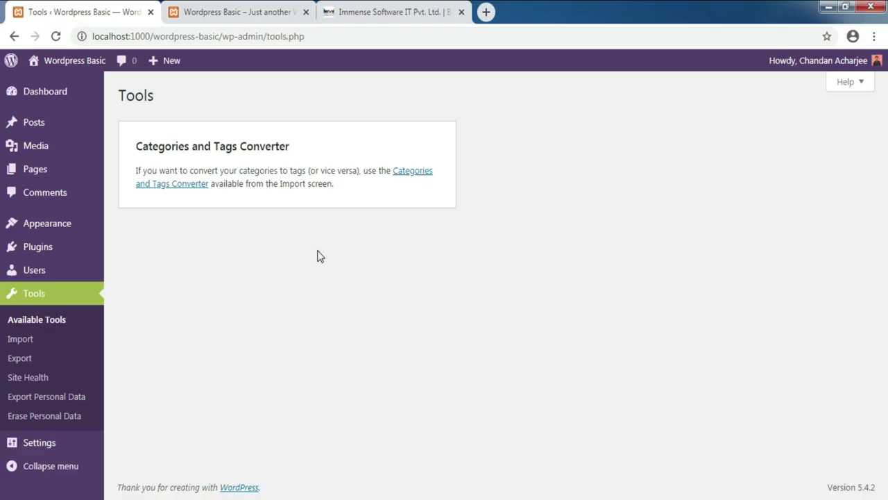
Open the Import page and examine the importers offered, from Blogger to WordPress.
{"action": "left_click", "coordinate": [25, 340]}
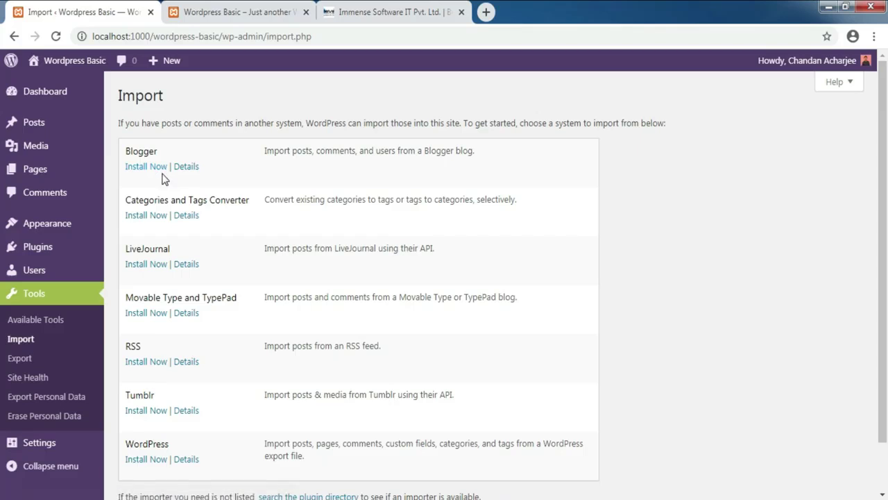
{"action": "scroll", "coordinate": [262, 326], "scroll_direction": "down", "scroll_amount": 1}
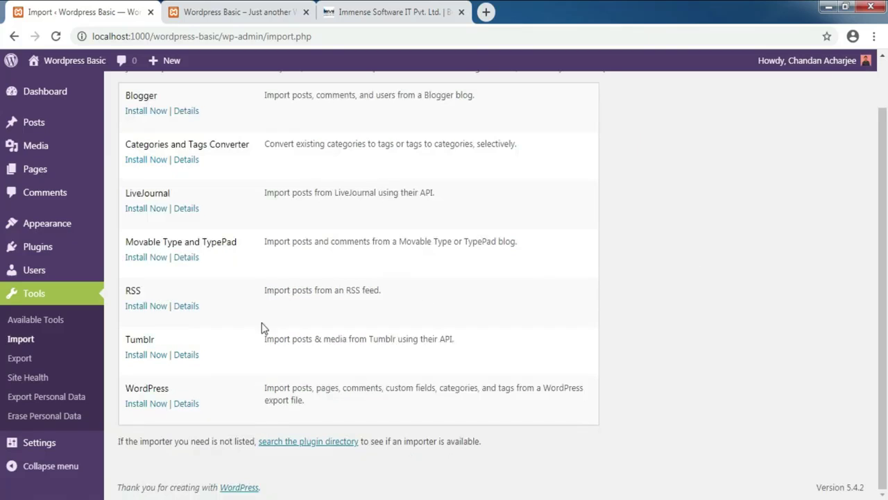
{"action": "scroll", "coordinate": [244, 323], "scroll_direction": "up", "scroll_amount": 1}
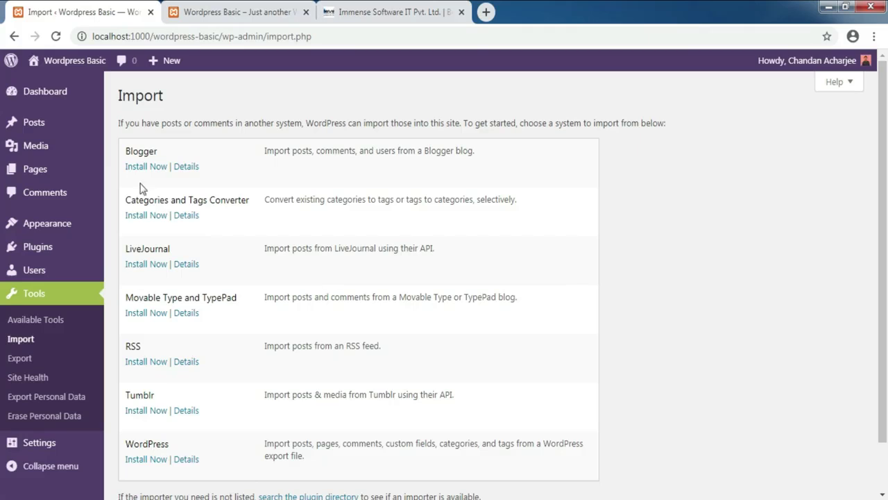
{"action": "left_click", "coordinate": [699, 213]}
{"action": "scroll", "coordinate": [700, 216], "scroll_direction": "down", "scroll_amount": 1}
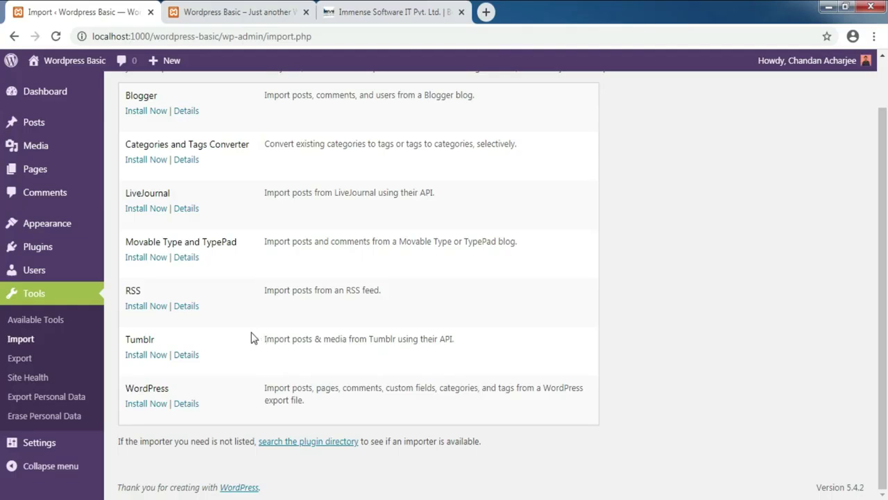
{"action": "left_click", "coordinate": [697, 254]}
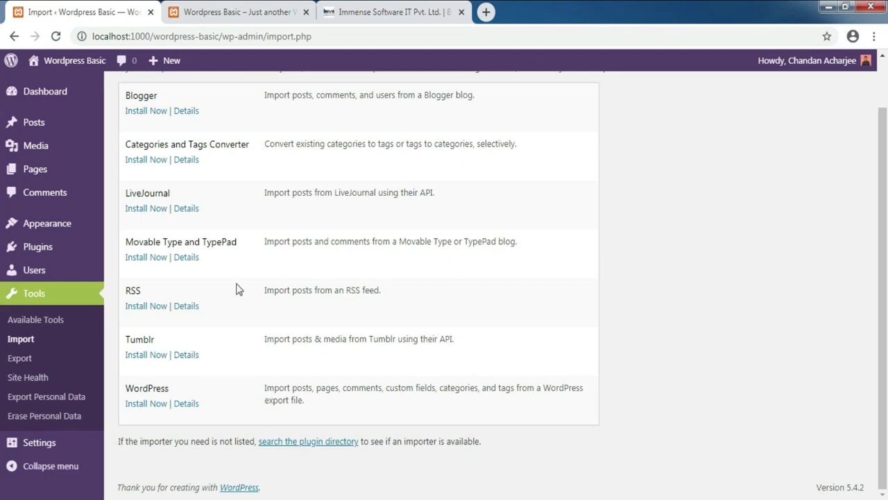
Examine the content export options and return to the Import page to view the WordPress importer.
{"action": "left_click", "coordinate": [28, 366]}
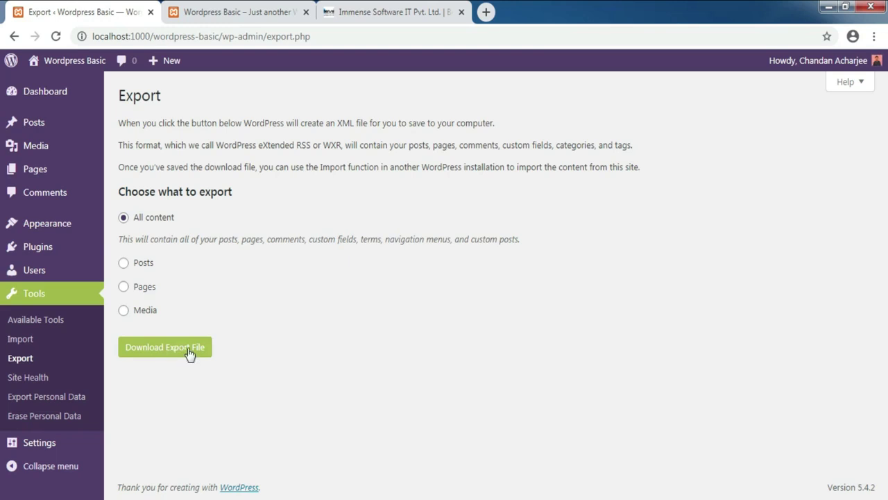
{"action": "left_click", "coordinate": [19, 340]}
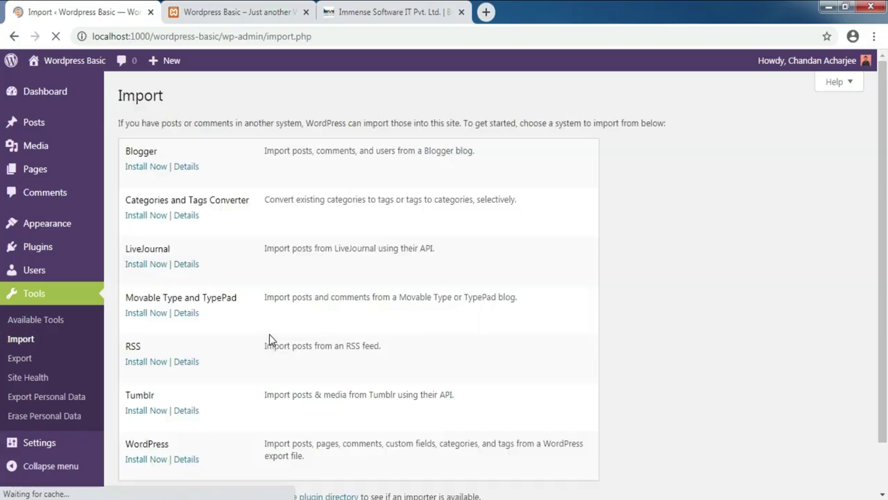
{"action": "scroll", "coordinate": [269, 334], "scroll_direction": "down", "scroll_amount": 1}
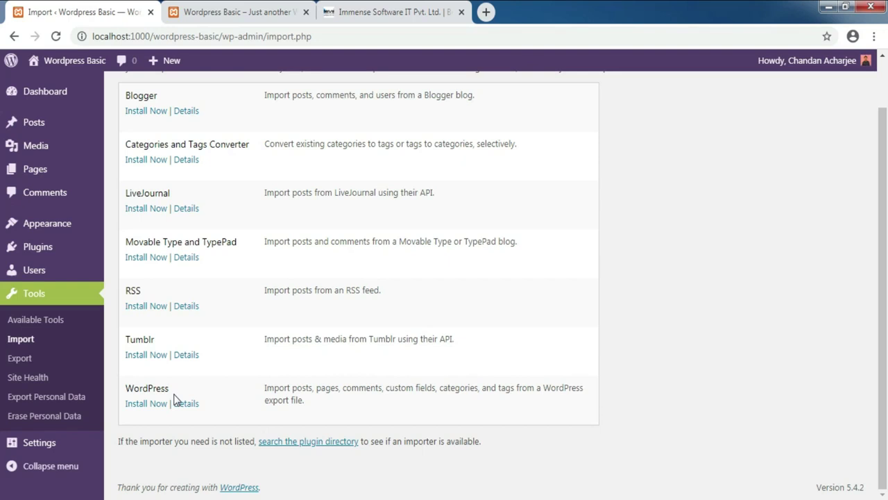
Open the Site Health status page and examine its recommended improvements.
{"action": "left_click", "coordinate": [17, 377]}
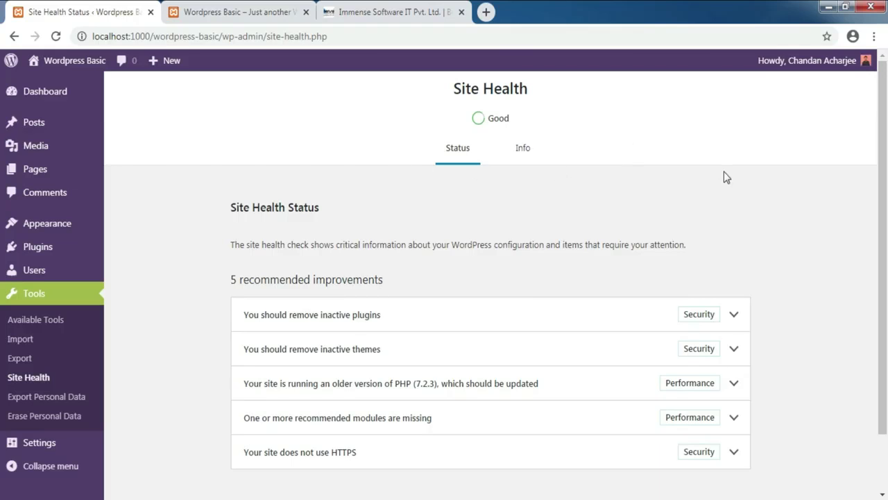
{"action": "scroll", "coordinate": [779, 197], "scroll_direction": "down", "scroll_amount": 1}
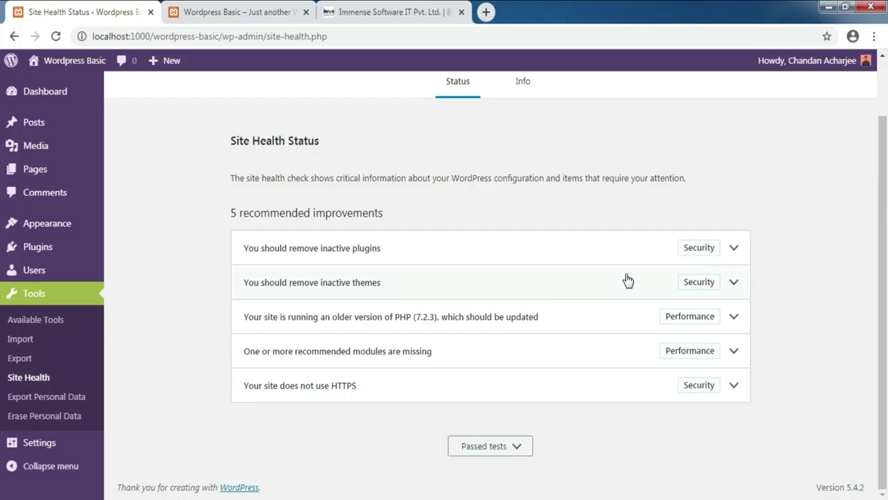
Open the Export Personal Data page and the Erase Personal Data page to examine their request forms.
{"action": "left_click", "coordinate": [44, 396]}
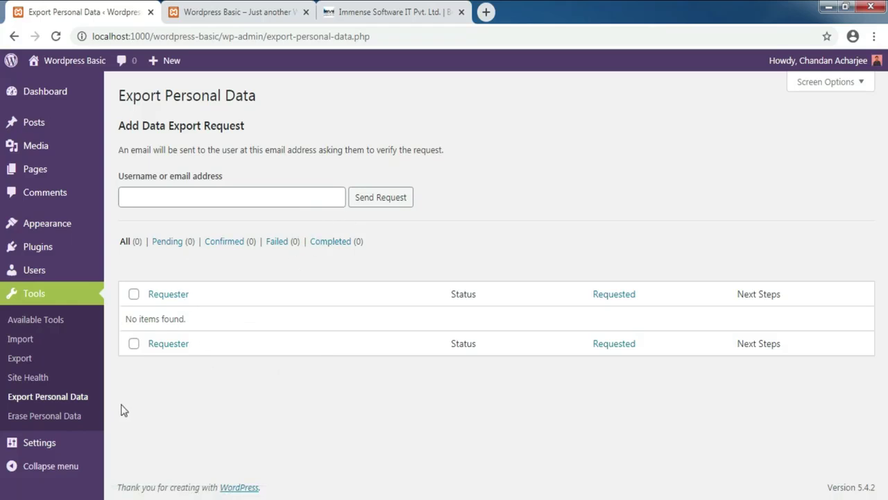
{"action": "left_click", "coordinate": [53, 415]}
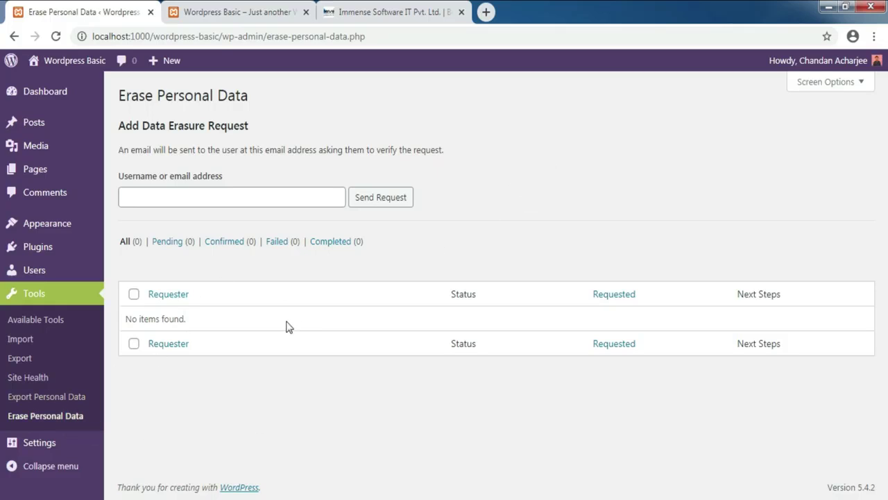
Open the General Settings page, compare the Site Title with the live site's front page and return to the settings.
{"action": "mouse_move", "coordinate": [40, 444]}
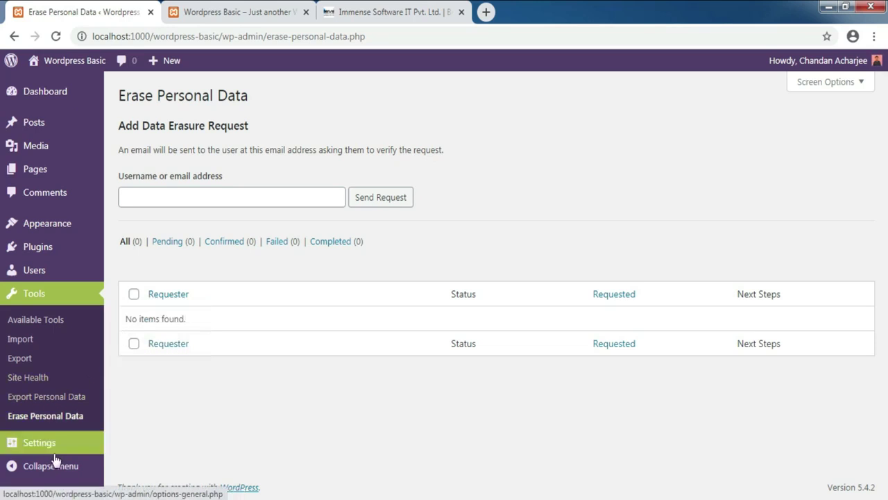
{"action": "left_click", "coordinate": [130, 315]}
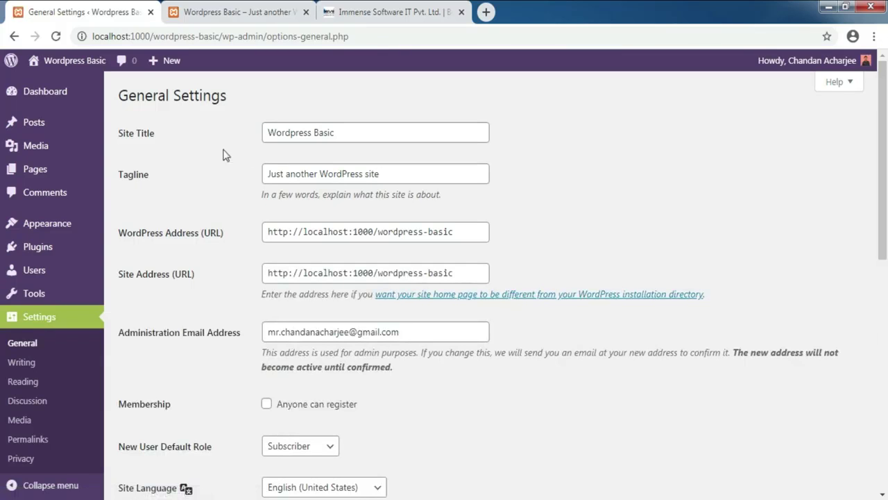
{"action": "left_click", "coordinate": [120, 136]}
{"action": "left_click", "coordinate": [350, 130]}
{"action": "left_click", "coordinate": [229, 12]}
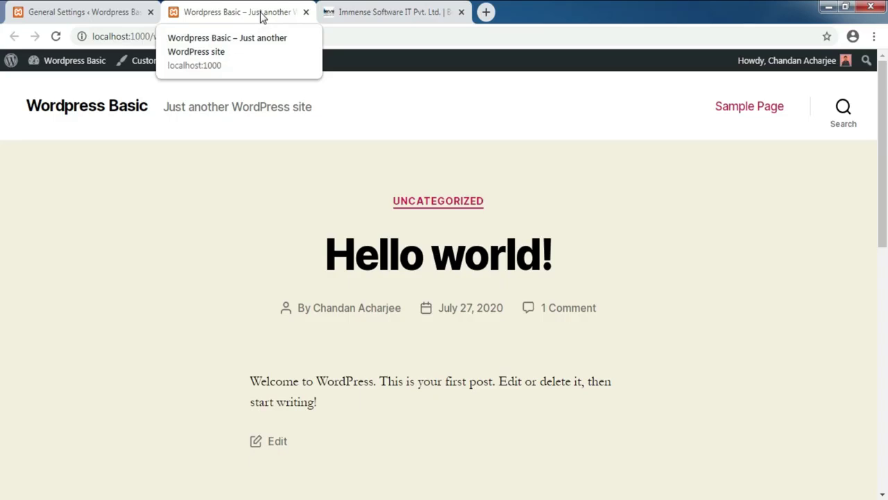
{"action": "left_click", "coordinate": [104, 8]}
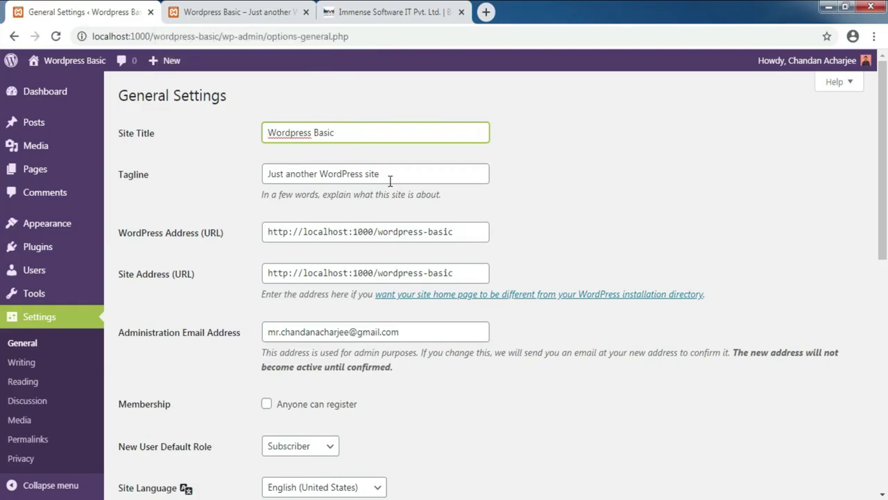
Examine the Tagline, WordPress Address and Site Address fields in General Settings.
{"action": "left_click_drag", "start_coordinate": [400, 176], "coordinate": [236, 179]}
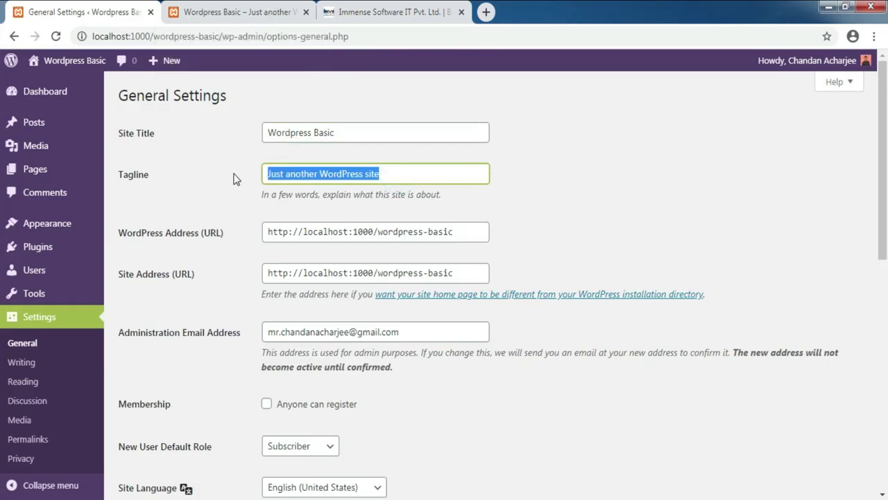
{"action": "scroll", "coordinate": [236, 179], "scroll_direction": "down", "scroll_amount": 1}
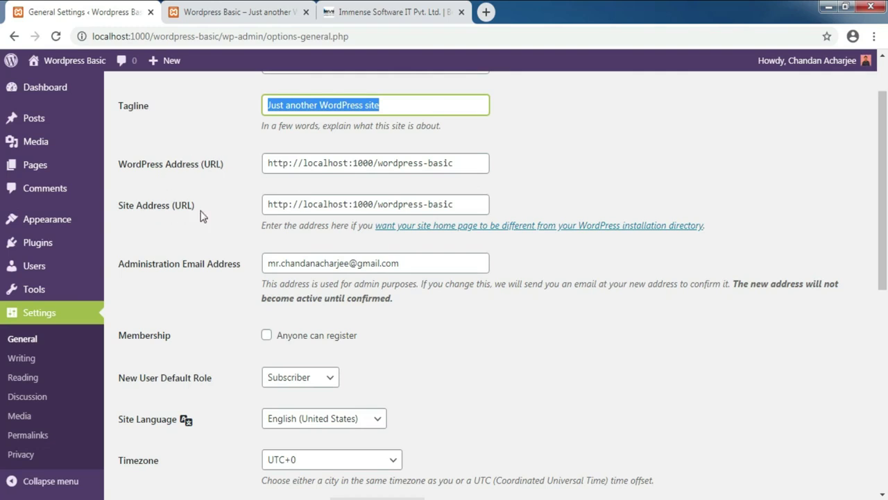
{"action": "left_click", "coordinate": [428, 167]}
{"action": "left_click", "coordinate": [413, 207]}
{"action": "left_click", "coordinate": [571, 187]}
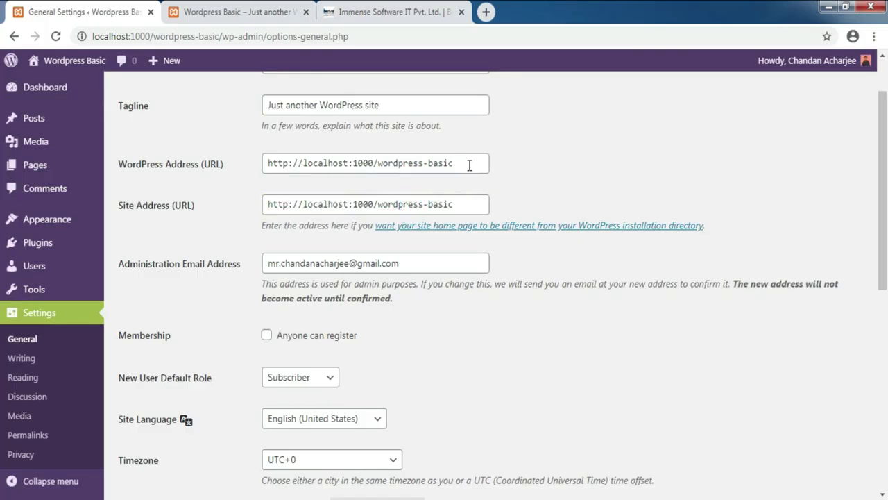
{"action": "left_click", "coordinate": [644, 164]}
Examine the membership, default role, site language, timezone, date format and time format options in General Settings.
{"action": "scroll", "coordinate": [644, 167], "scroll_direction": "down", "scroll_amount": 1}
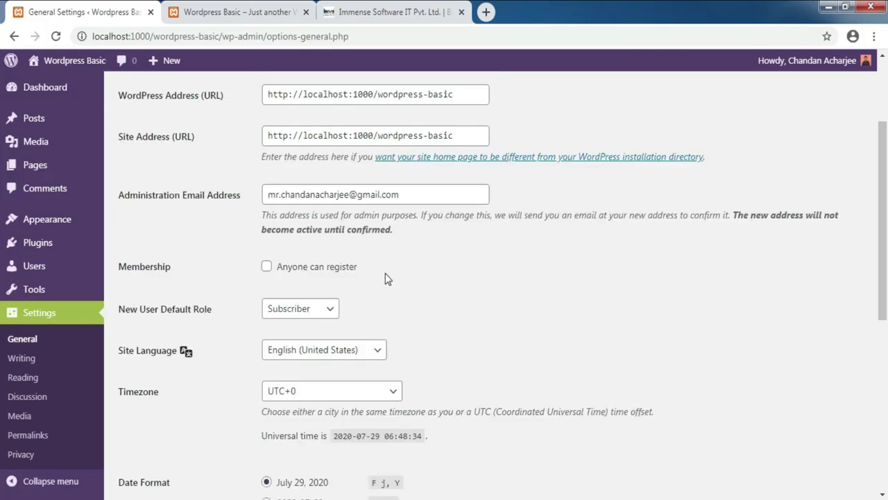
{"action": "scroll", "coordinate": [364, 259], "scroll_direction": "down", "scroll_amount": 1}
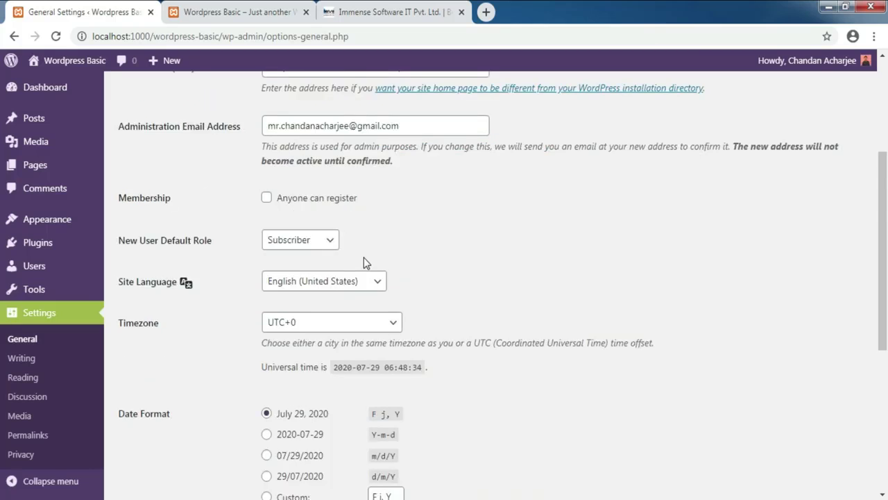
{"action": "scroll", "coordinate": [363, 258], "scroll_direction": "down", "scroll_amount": 2}
{"action": "scroll", "coordinate": [364, 258], "scroll_direction": "down", "scroll_amount": 1}
{"action": "scroll", "coordinate": [363, 258], "scroll_direction": "up", "scroll_amount": 1}
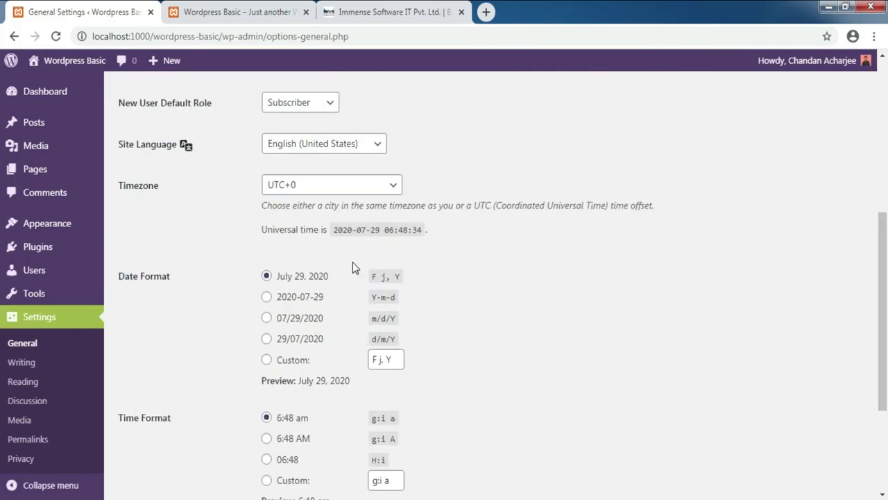
{"action": "left_click", "coordinate": [388, 186]}
{"action": "left_click", "coordinate": [389, 185]}
{"action": "left_click", "coordinate": [370, 145]}
{"action": "left_click", "coordinate": [370, 146]}
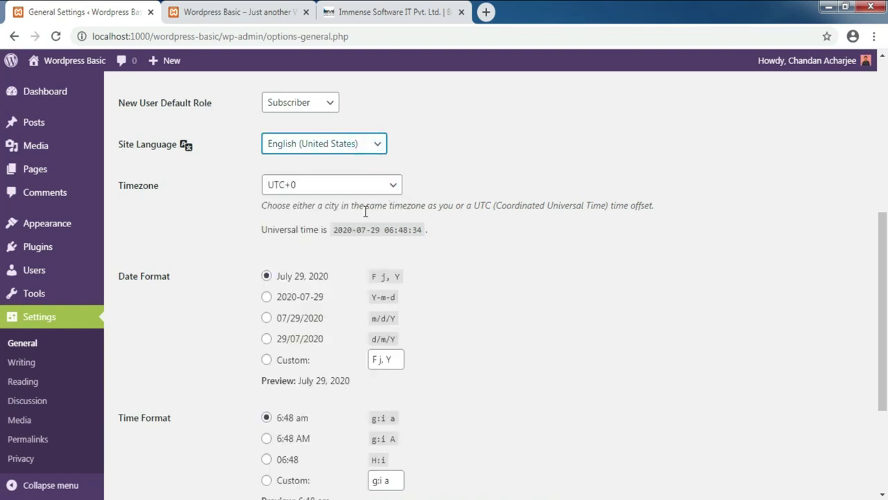
{"action": "scroll", "coordinate": [355, 308], "scroll_direction": "down", "scroll_amount": 3}
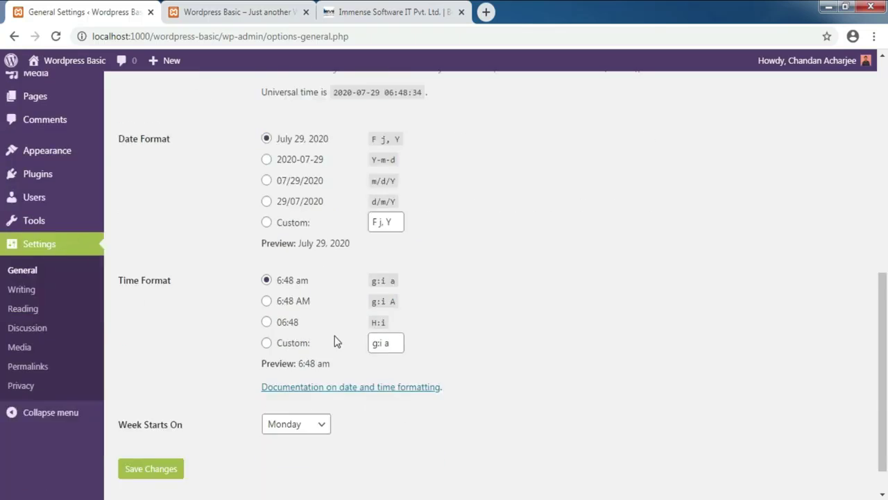
{"action": "scroll", "coordinate": [383, 352], "scroll_direction": "up", "scroll_amount": 2}
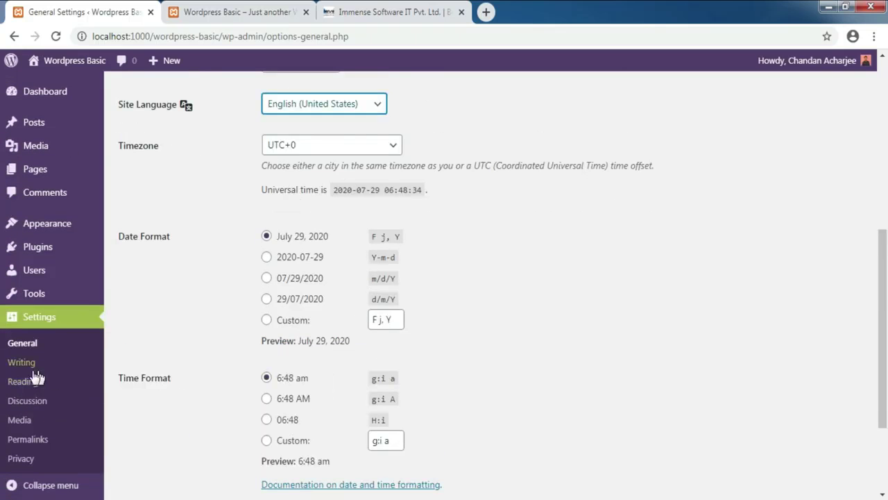
Open the Writing Settings page and examine the default post, post via email and update services options.
{"action": "left_click", "coordinate": [25, 363]}
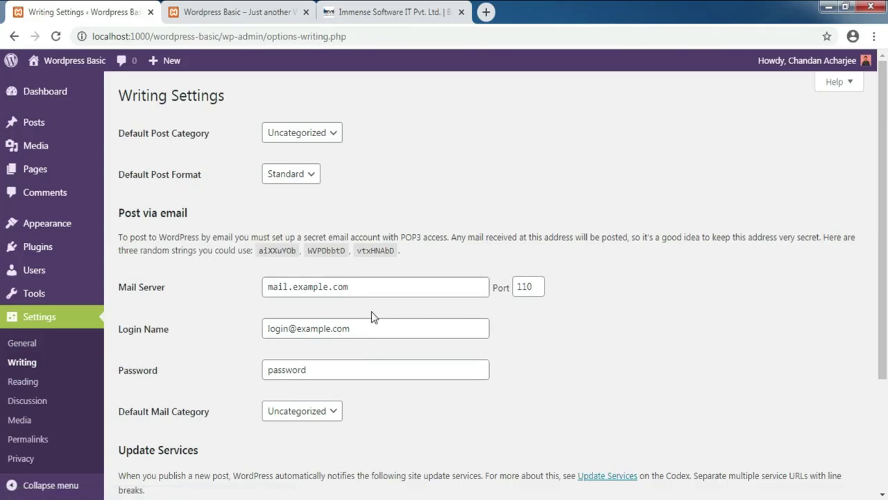
{"action": "scroll", "coordinate": [373, 313], "scroll_direction": "down", "scroll_amount": 3}
{"action": "scroll", "coordinate": [372, 317], "scroll_direction": "up", "scroll_amount": 3}
Open the Reading Settings page and view the latest posts on the site's front page before returning to the settings.
{"action": "left_click", "coordinate": [25, 383]}
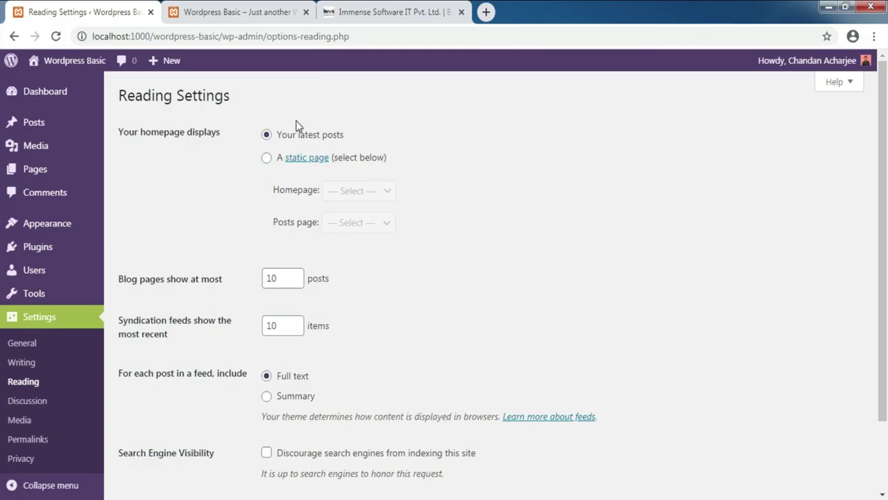
{"action": "left_click", "coordinate": [220, 14]}
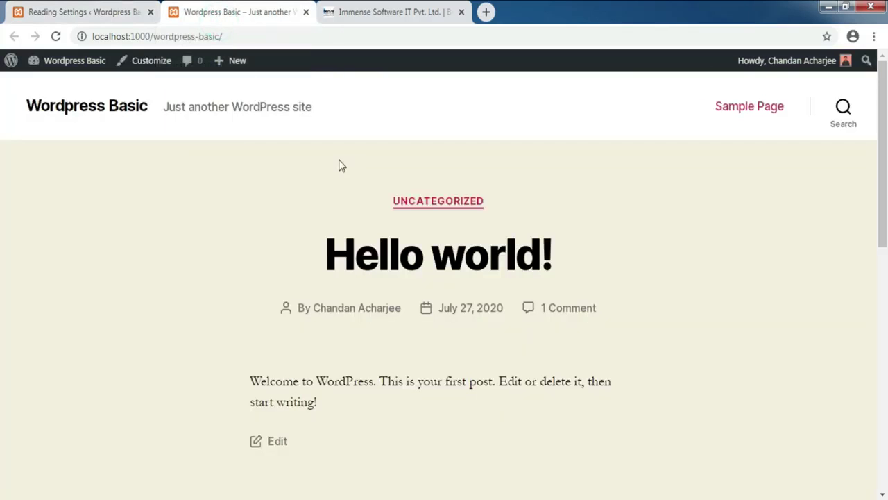
{"action": "scroll", "coordinate": [343, 183], "scroll_direction": "down", "scroll_amount": 8}
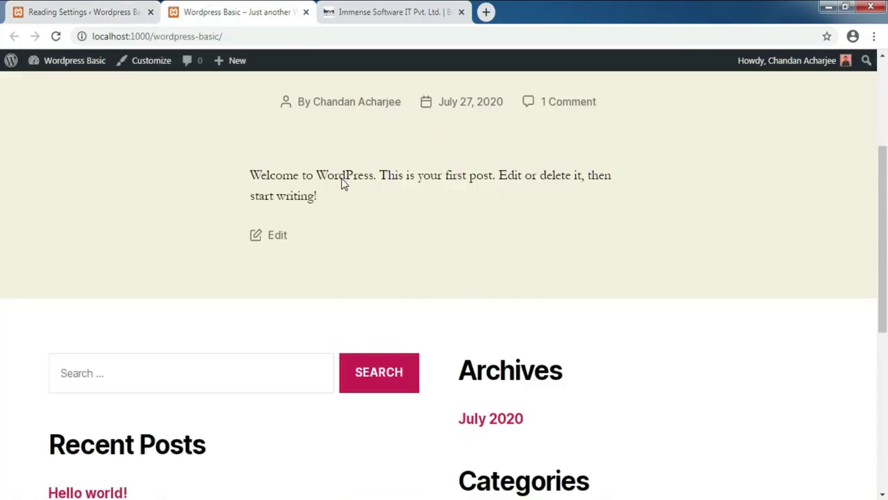
{"action": "scroll", "coordinate": [342, 182], "scroll_direction": "up", "scroll_amount": 6}
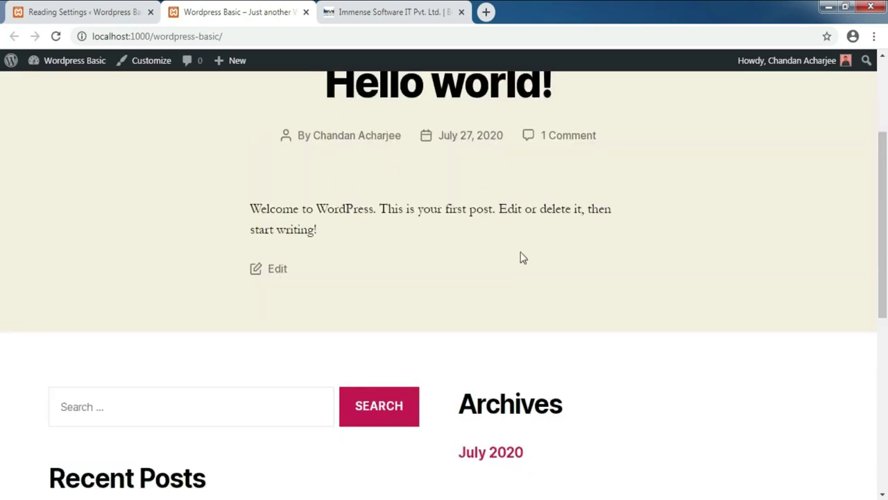
{"action": "scroll", "coordinate": [521, 262], "scroll_direction": "up", "scroll_amount": 3}
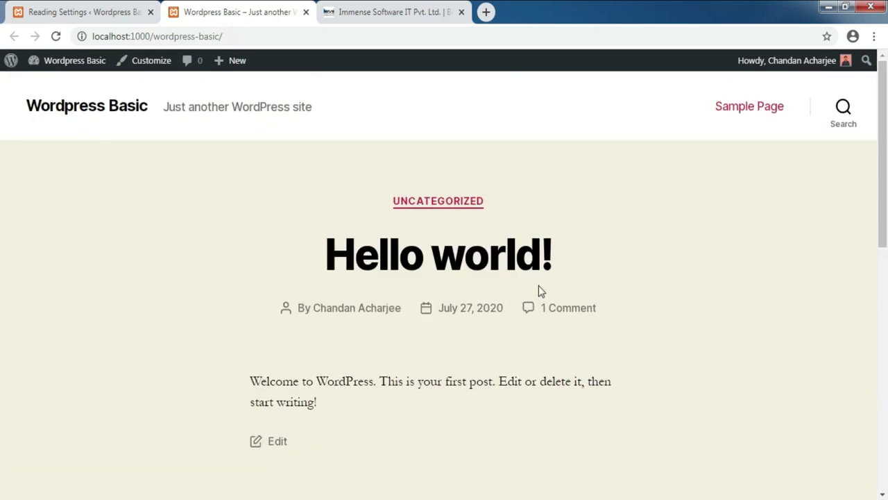
{"action": "left_click", "coordinate": [81, 10]}
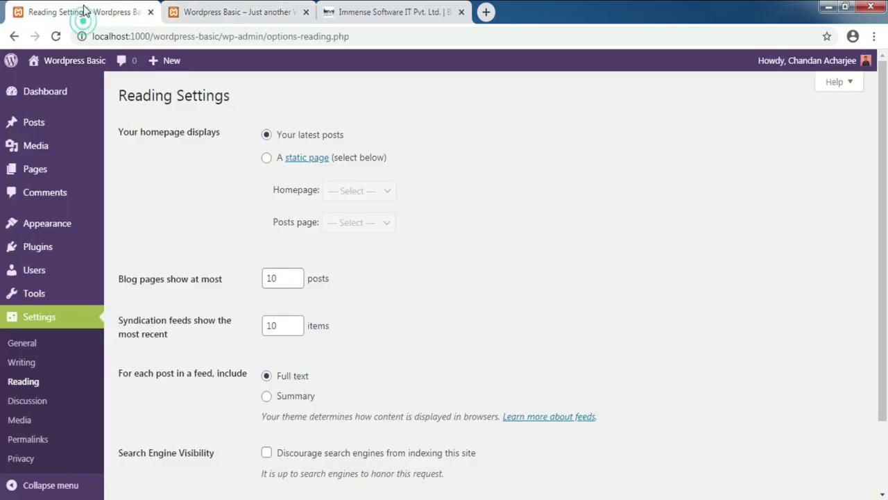
Set the homepage to display a static page, choose Sample Page as the Homepage and save the changes.
{"action": "left_click", "coordinate": [264, 158]}
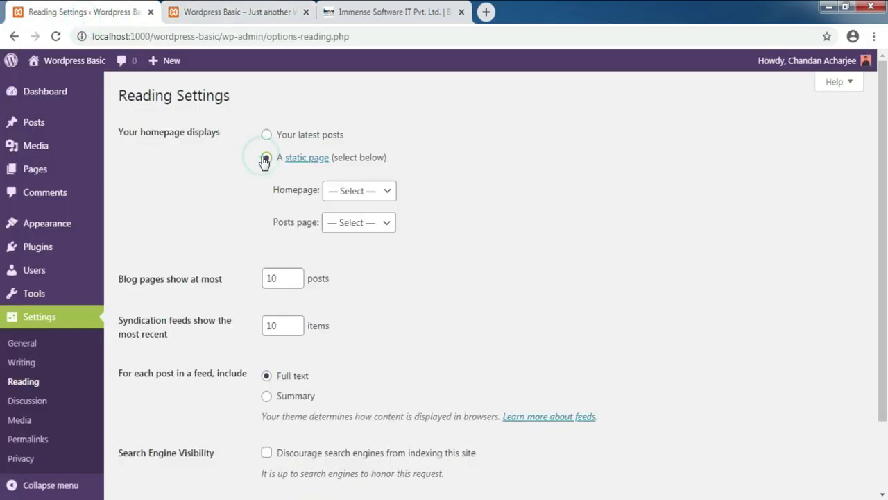
{"action": "left_click", "coordinate": [370, 194]}
{"action": "left_click", "coordinate": [366, 222]}
{"action": "scroll", "coordinate": [281, 328], "scroll_direction": "down", "scroll_amount": 2}
{"action": "left_click", "coordinate": [150, 425]}
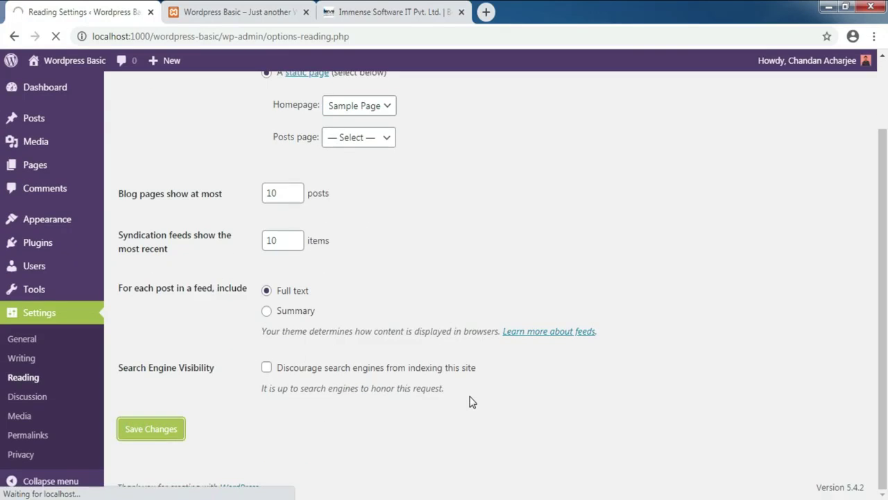
Reload the site's front page and examine the static homepage down to its footer widgets, checking it against the Reading Settings.
{"action": "left_click", "coordinate": [235, 14]}
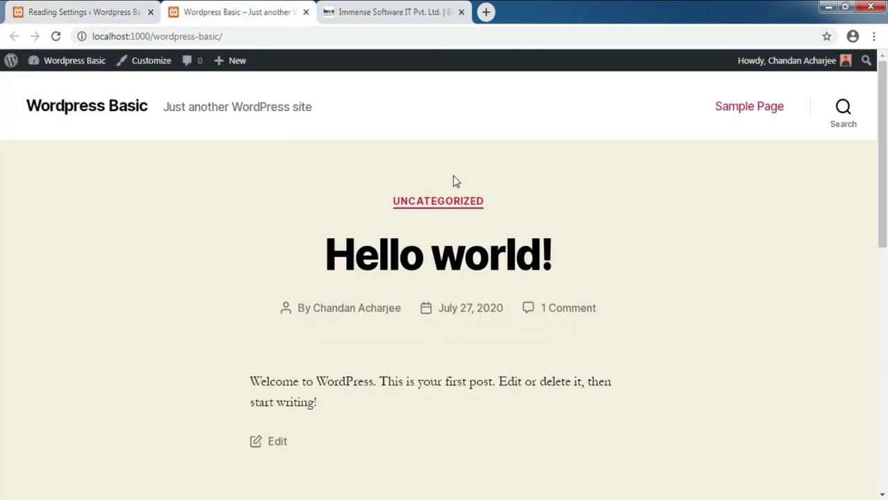
{"action": "left_click", "coordinate": [55, 36]}
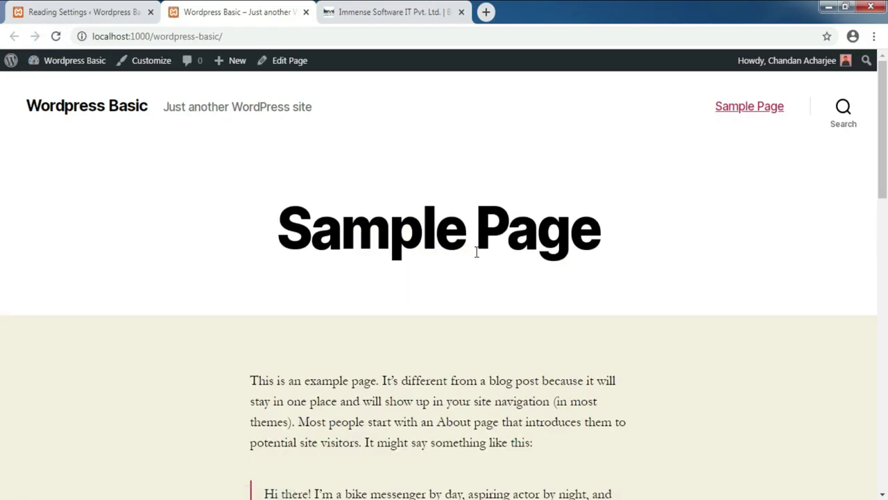
{"action": "left_click", "coordinate": [55, 12]}
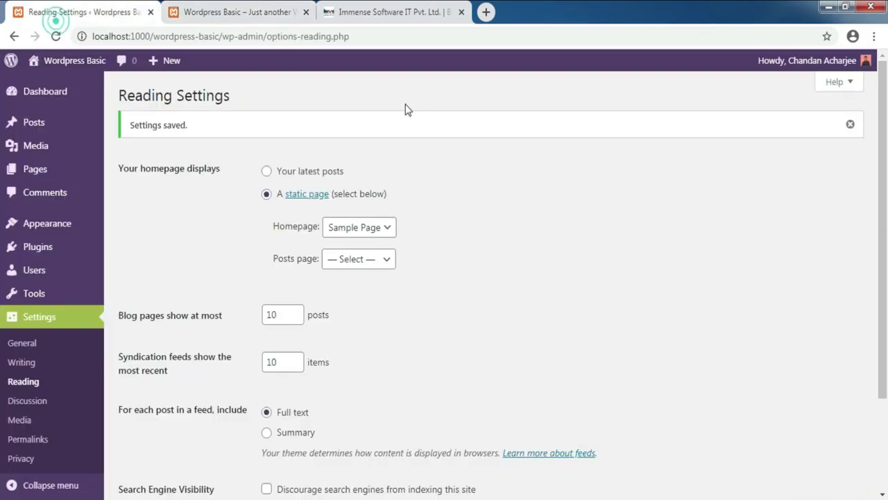
{"action": "left_click", "coordinate": [226, 10]}
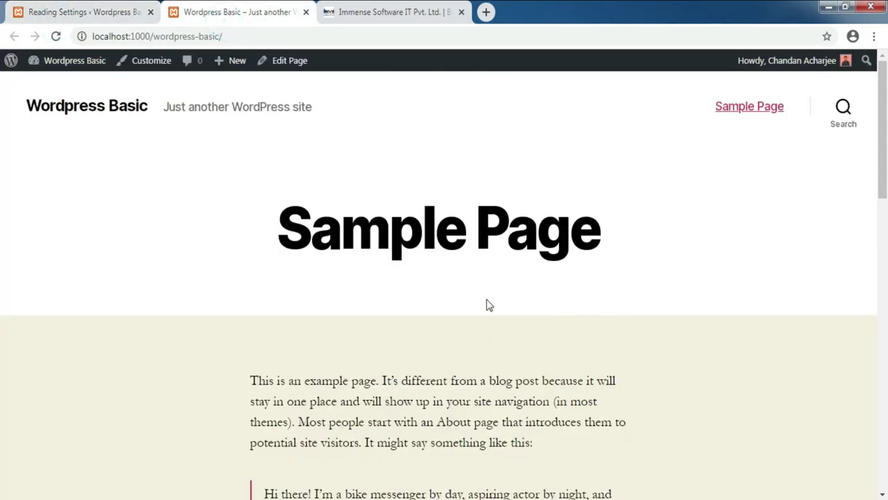
{"action": "scroll", "coordinate": [488, 305], "scroll_direction": "down", "scroll_amount": 4}
{"action": "scroll", "coordinate": [486, 304], "scroll_direction": "down", "scroll_amount": 4}
{"action": "scroll", "coordinate": [487, 304], "scroll_direction": "down", "scroll_amount": 4}
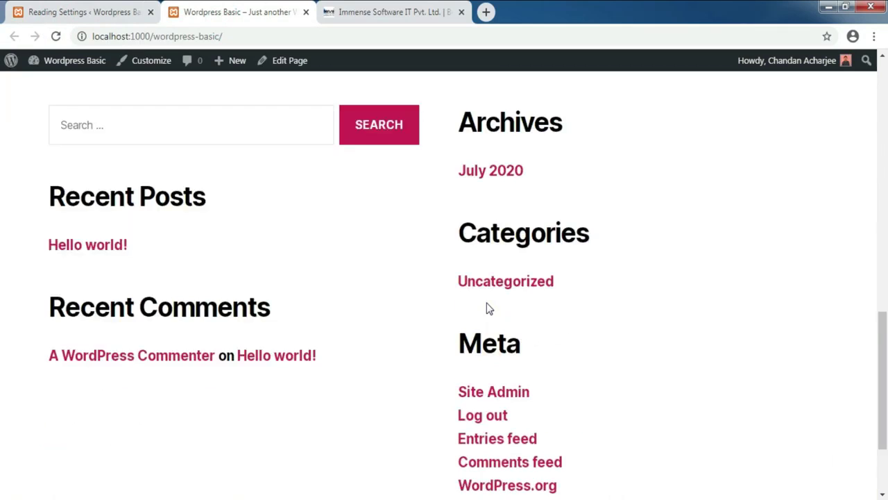
{"action": "scroll", "coordinate": [487, 304], "scroll_direction": "up", "scroll_amount": 8}
{"action": "scroll", "coordinate": [486, 304], "scroll_direction": "up", "scroll_amount": 4}
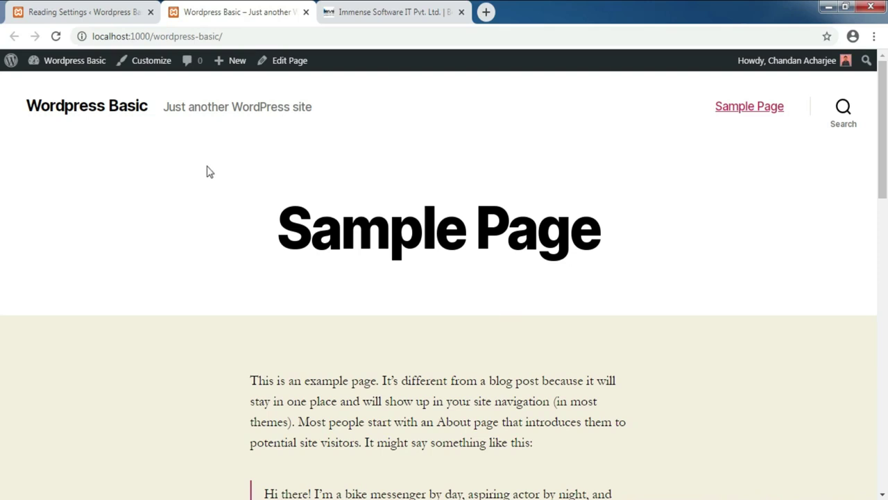
Set the homepage in Reading Settings to display your latest posts and save the changes.
{"action": "left_click", "coordinate": [97, 11]}
{"action": "left_click", "coordinate": [267, 171]}
{"action": "scroll", "coordinate": [236, 312], "scroll_direction": "down", "scroll_amount": 2}
{"action": "left_click", "coordinate": [159, 434]}
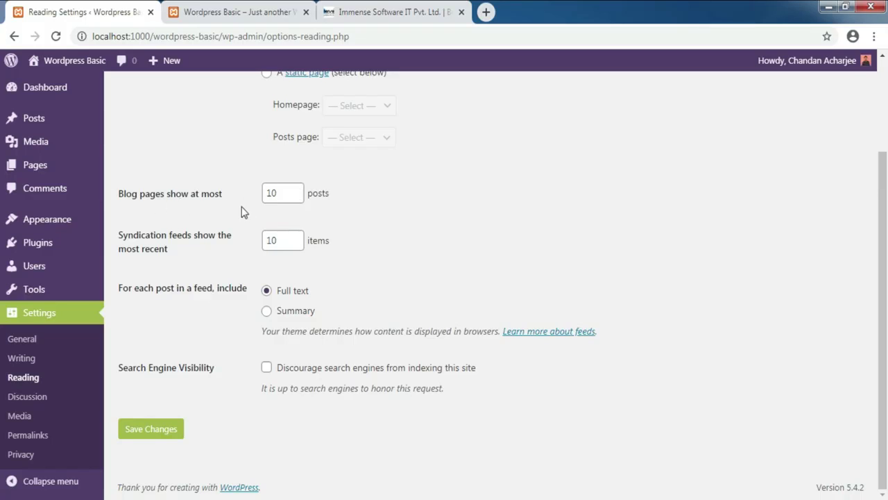
Open the Blog page of the Immense Software website, examine its list of posts and return to the Reading Settings.
{"action": "left_click", "coordinate": [403, 16]}
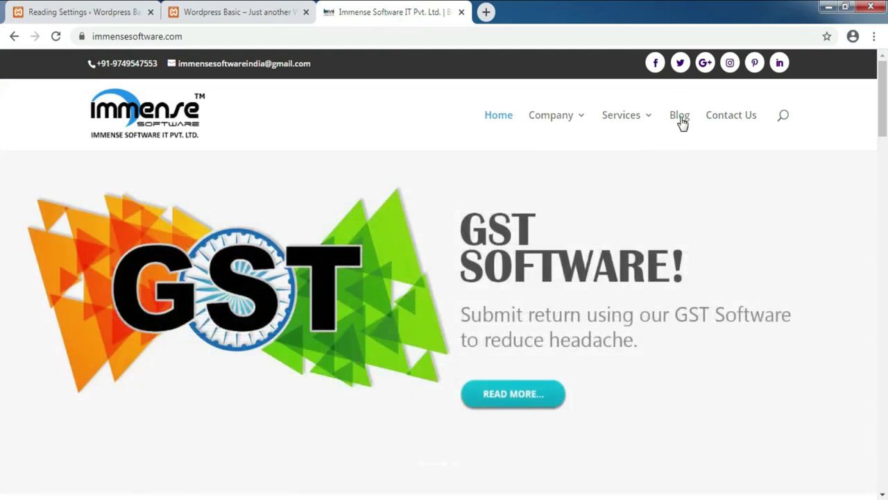
{"action": "left_click", "coordinate": [680, 115]}
{"action": "scroll", "coordinate": [587, 240], "scroll_direction": "down", "scroll_amount": 5}
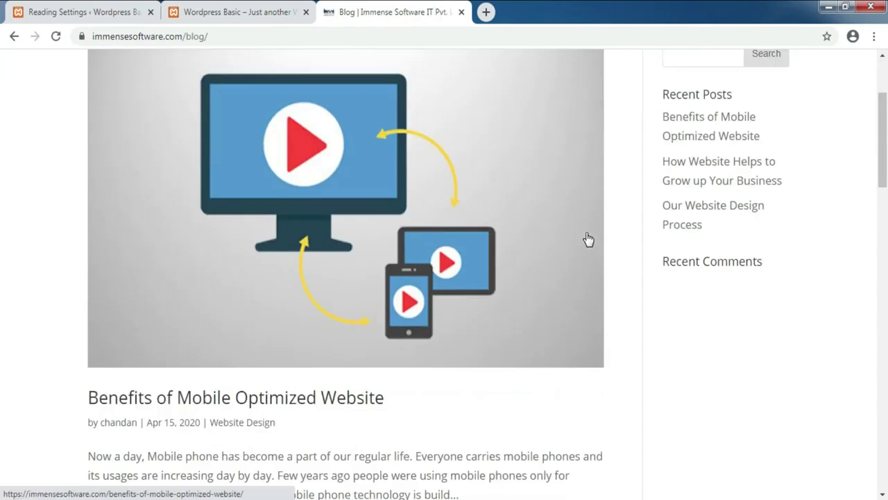
{"action": "scroll", "coordinate": [443, 258], "scroll_direction": "down", "scroll_amount": 10}
{"action": "scroll", "coordinate": [443, 259], "scroll_direction": "up", "scroll_amount": 4}
{"action": "scroll", "coordinate": [443, 258], "scroll_direction": "up", "scroll_amount": 8}
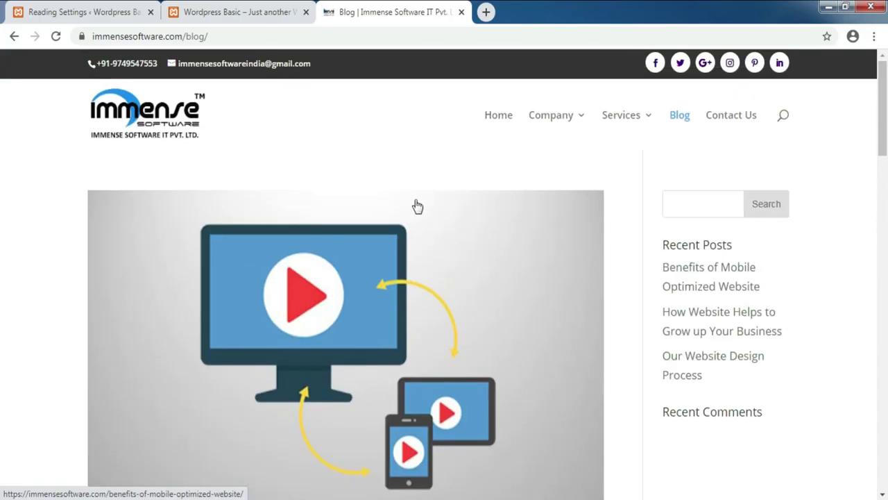
{"action": "left_click", "coordinate": [97, 12]}
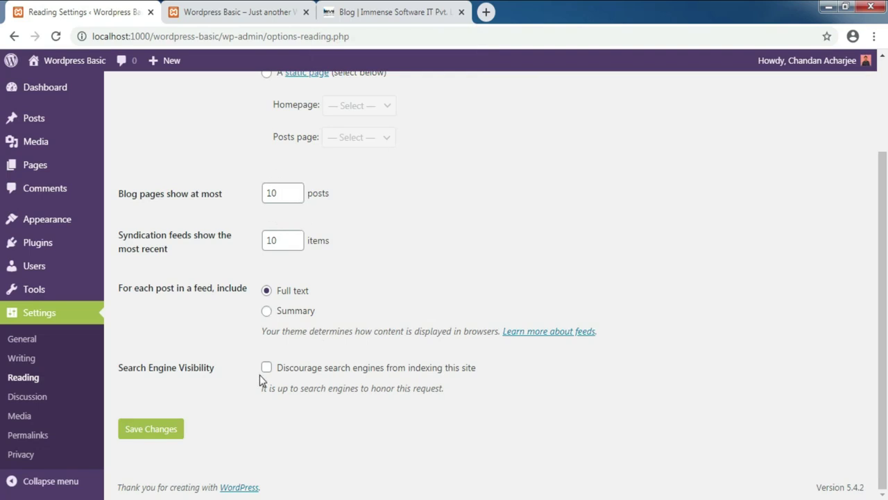
Open the Discussion Settings and examine the default post, comment, email notification and moderation options down the page.
{"action": "left_click", "coordinate": [25, 399]}
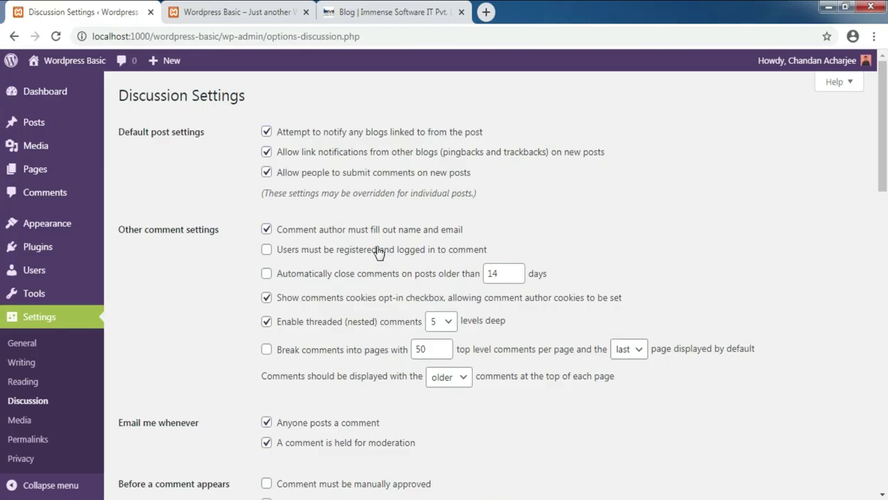
{"action": "scroll", "coordinate": [379, 252], "scroll_direction": "down", "scroll_amount": 3}
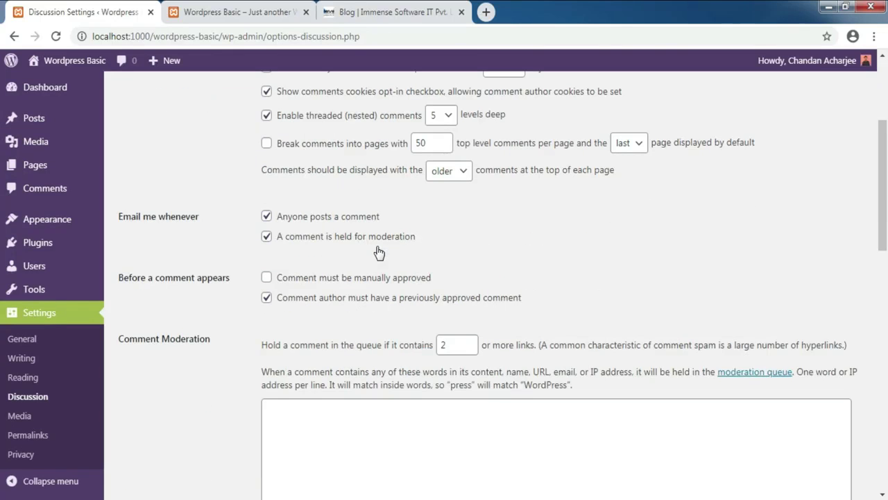
{"action": "scroll", "coordinate": [378, 245], "scroll_direction": "down", "scroll_amount": 4}
{"action": "scroll", "coordinate": [377, 245], "scroll_direction": "up", "scroll_amount": 7}
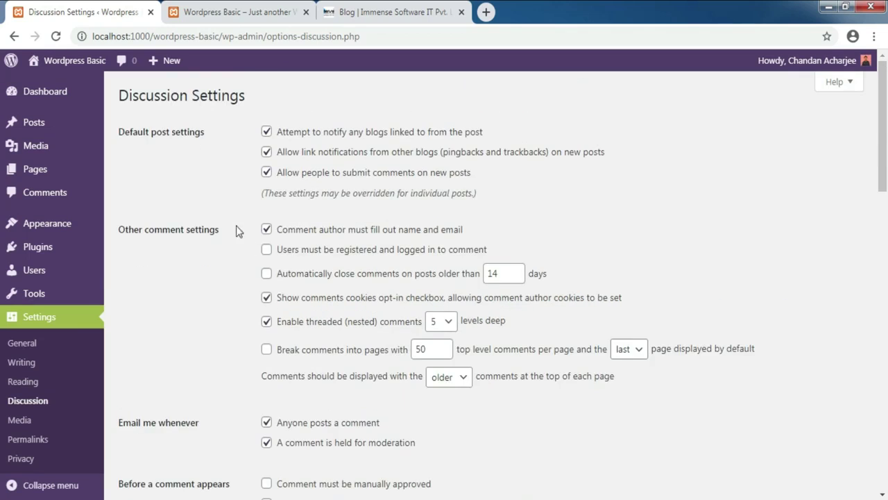
{"action": "scroll", "coordinate": [448, 287], "scroll_direction": "down", "scroll_amount": 10}
Open the Media Settings and examine the thumbnail, medium and large image sizes and the uploading files option.
{"action": "left_click", "coordinate": [20, 411]}
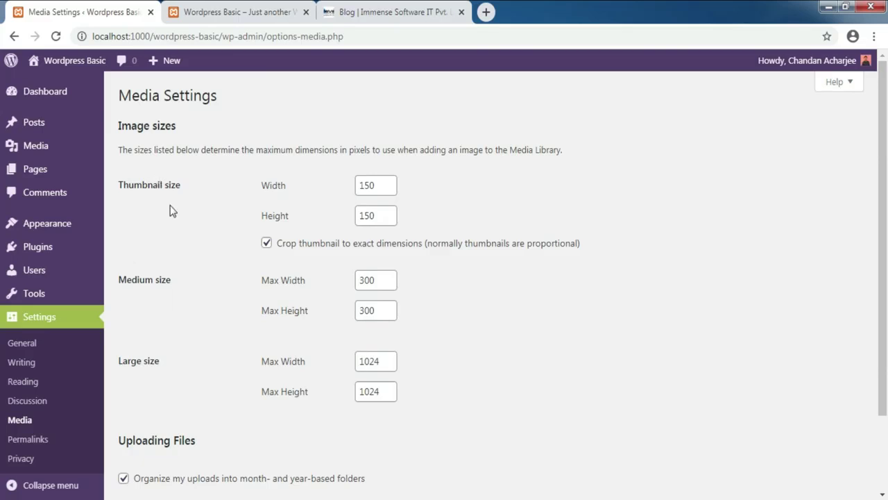
{"action": "mouse_move", "coordinate": [57, 147]}
{"action": "scroll", "coordinate": [287, 392], "scroll_direction": "down", "scroll_amount": 3}
{"action": "scroll", "coordinate": [278, 337], "scroll_direction": "up", "scroll_amount": 3}
Open the Permalink Settings, review the common and optional settings, and select the Post name structure.
{"action": "left_click", "coordinate": [14, 440]}
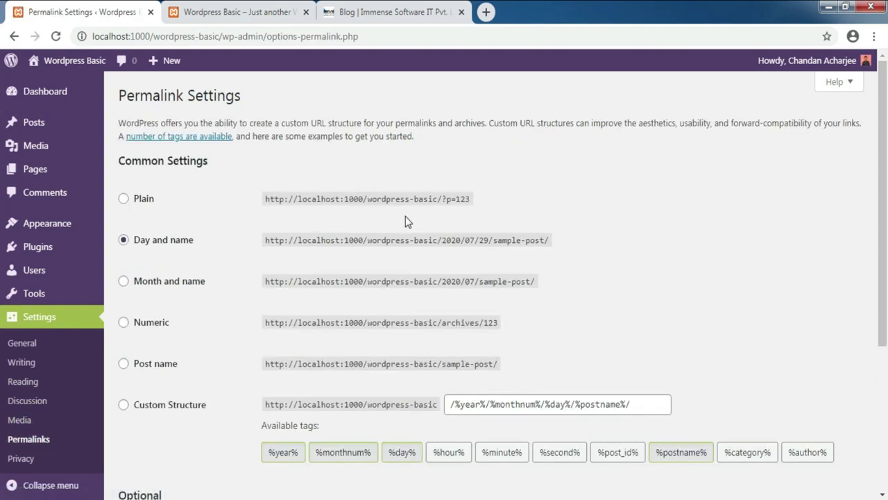
{"action": "scroll", "coordinate": [407, 217], "scroll_direction": "down", "scroll_amount": 1}
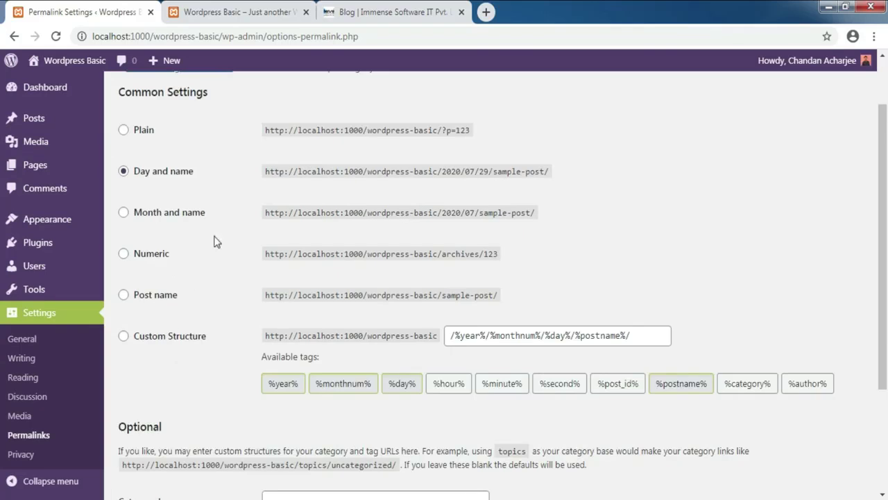
{"action": "scroll", "coordinate": [220, 227], "scroll_direction": "up", "scroll_amount": 1}
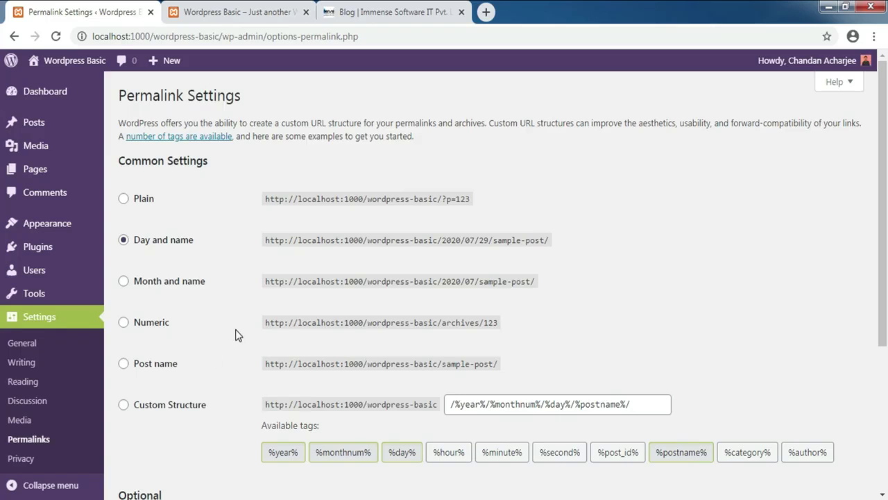
{"action": "left_click", "coordinate": [173, 367]}
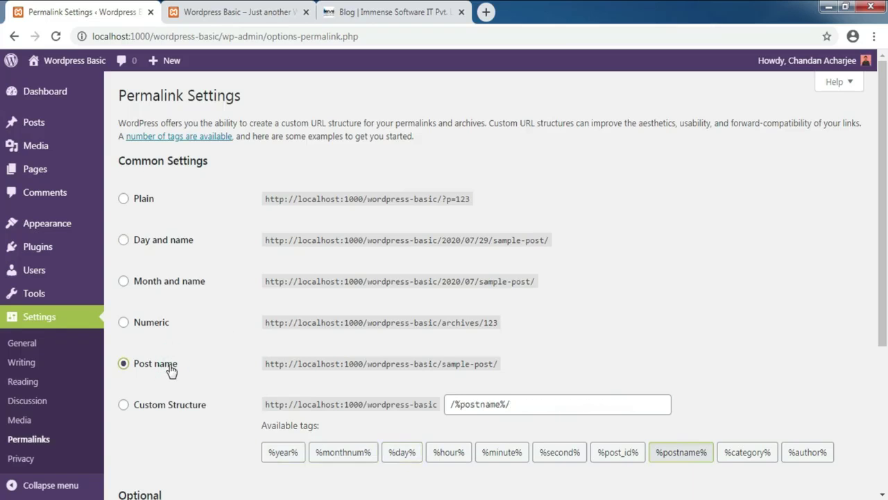
{"action": "scroll", "coordinate": [173, 240], "scroll_direction": "down", "scroll_amount": 2}
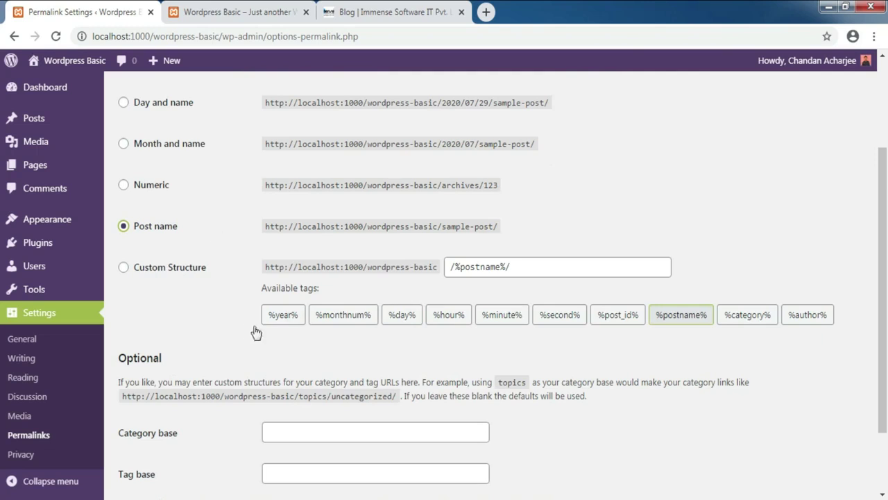
{"action": "scroll", "coordinate": [244, 326], "scroll_direction": "down", "scroll_amount": 1}
{"action": "scroll", "coordinate": [243, 330], "scroll_direction": "up", "scroll_amount": 3}
{"action": "scroll", "coordinate": [244, 331], "scroll_direction": "up", "scroll_amount": 1}
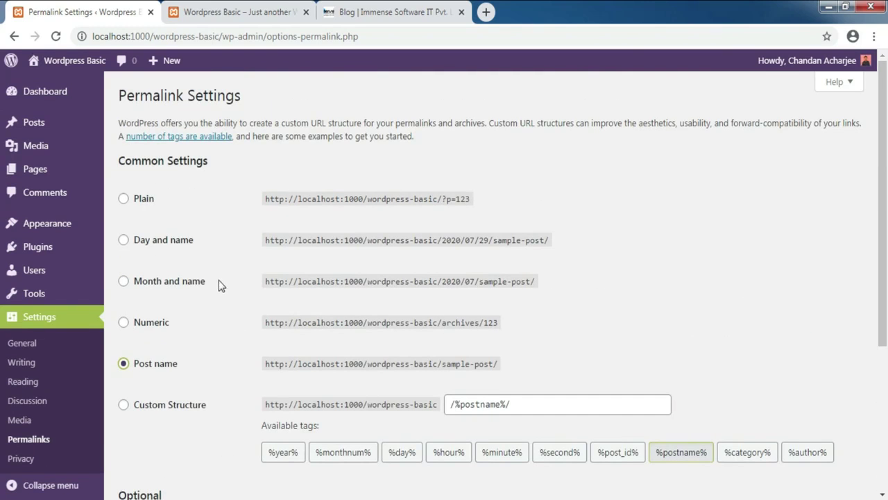
Open the Hello world! post from the site's front page and examine the date and post name parts of its URL.
{"action": "left_click", "coordinate": [253, 14]}
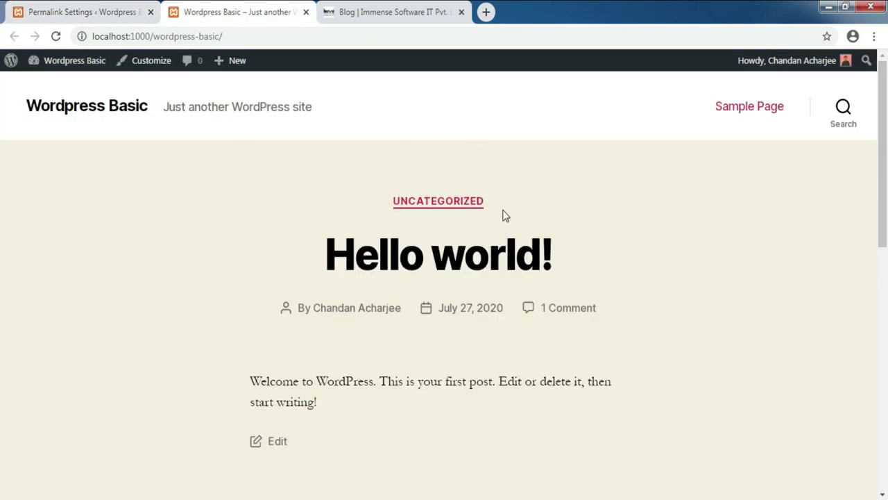
{"action": "scroll", "coordinate": [486, 199], "scroll_direction": "down", "scroll_amount": 1}
{"action": "left_click", "coordinate": [462, 202]}
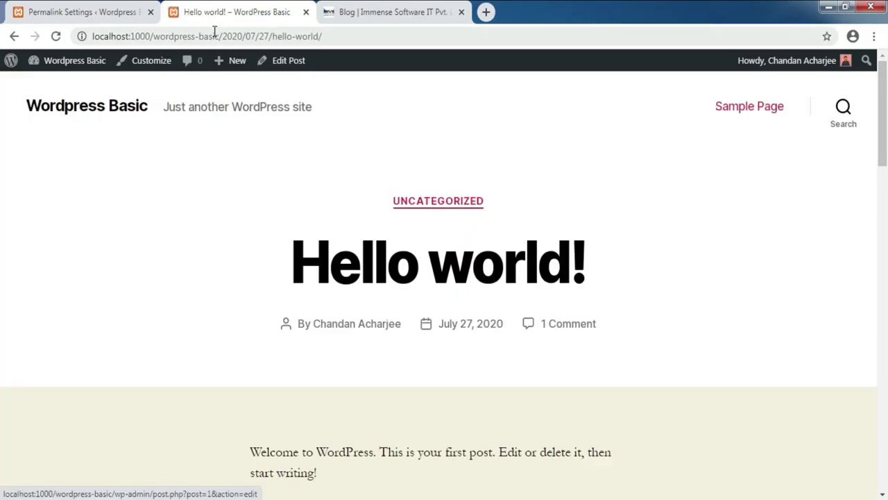
{"action": "left_click", "coordinate": [207, 35]}
{"action": "left_click_drag", "start_coordinate": [226, 37], "coordinate": [343, 36]}
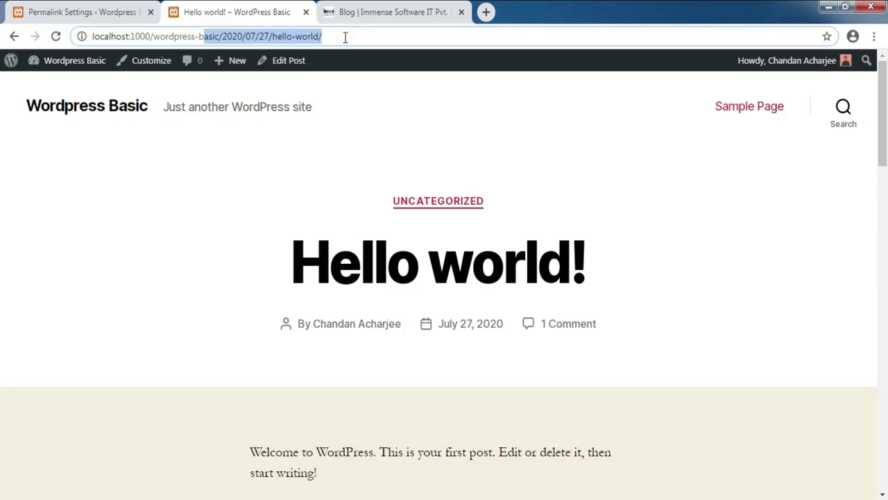
{"action": "left_click", "coordinate": [342, 36]}
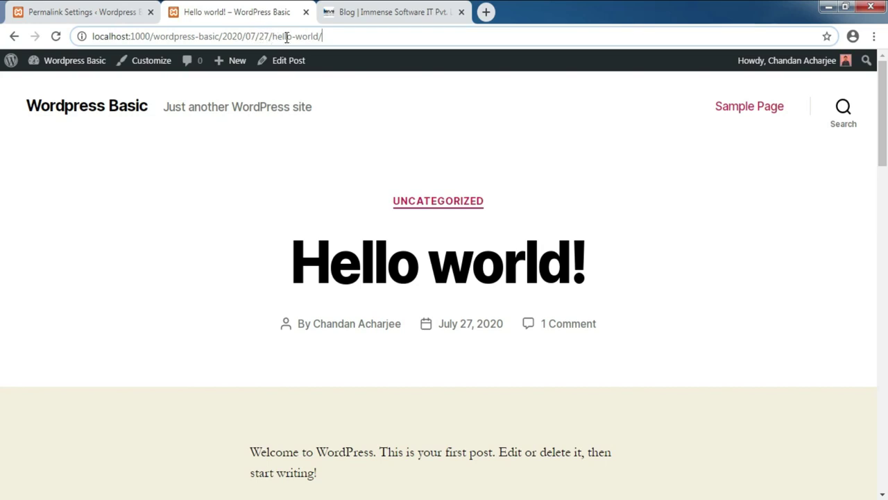
{"action": "left_click_drag", "start_coordinate": [270, 37], "coordinate": [340, 37]}
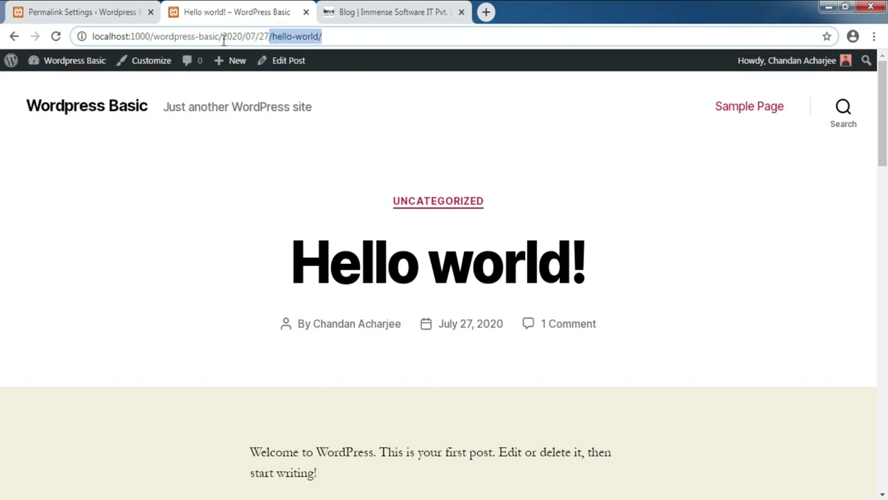
{"action": "left_click_drag", "start_coordinate": [221, 35], "coordinate": [270, 36]}
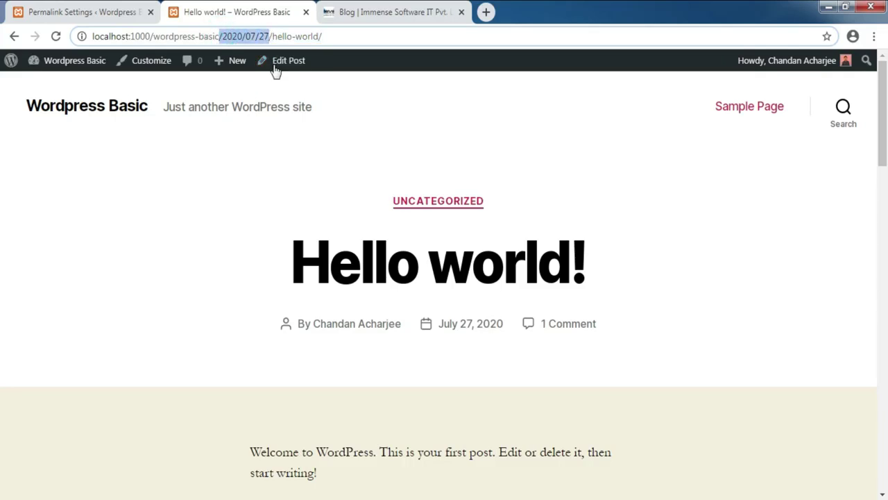
{"action": "left_click", "coordinate": [445, 111]}
Return to the Permalink Settings and save the Post name structure.
{"action": "left_click", "coordinate": [47, 11]}
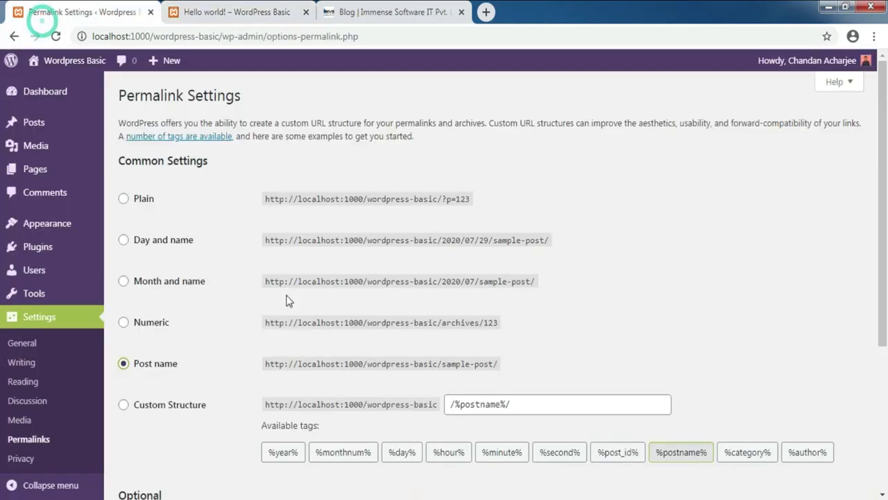
{"action": "scroll", "coordinate": [172, 366], "scroll_direction": "down", "scroll_amount": 3}
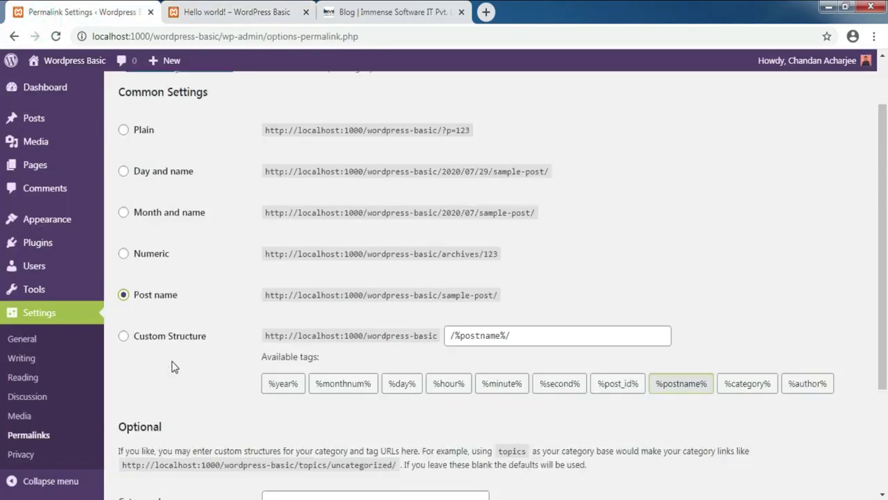
{"action": "left_click", "coordinate": [168, 435]}
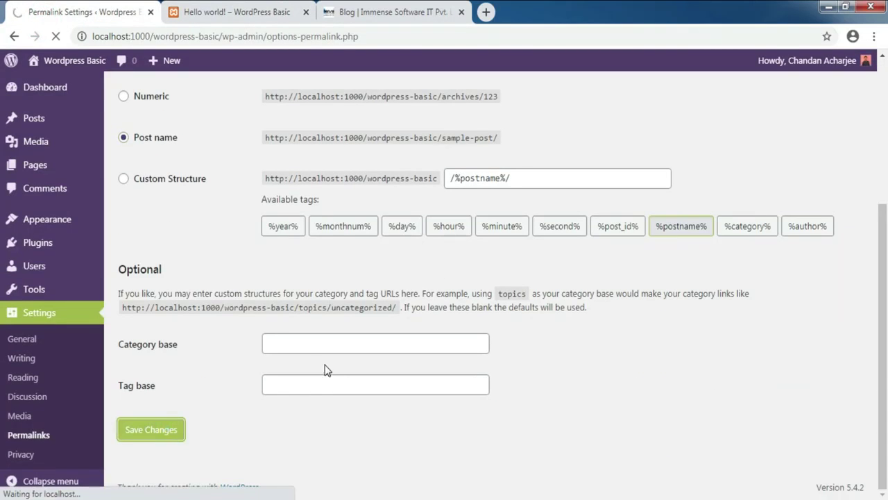
Reload the Hello world! post at its dated address and reopen it from the site's front page to check its URL.
{"action": "left_click", "coordinate": [254, 8]}
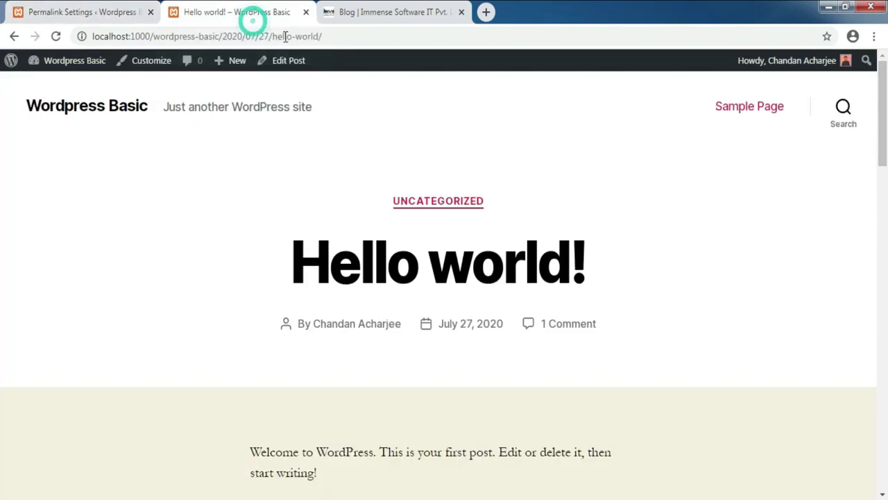
{"action": "left_click", "coordinate": [63, 43]}
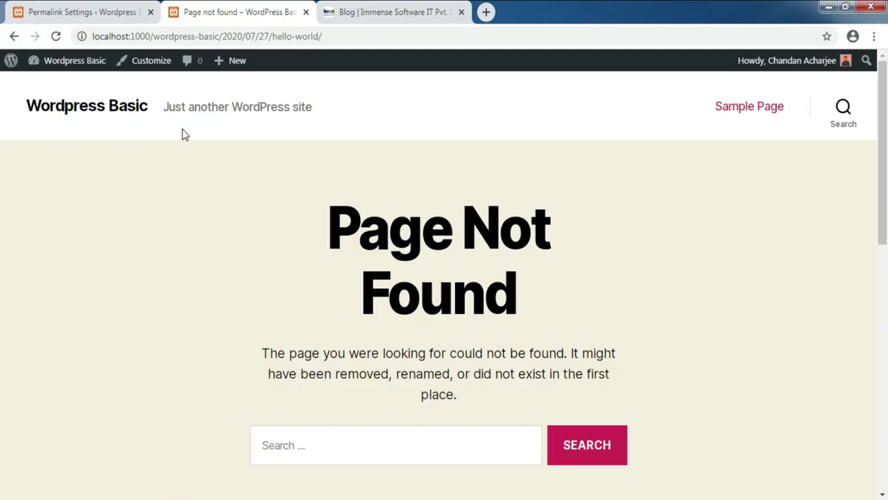
{"action": "left_click", "coordinate": [110, 108]}
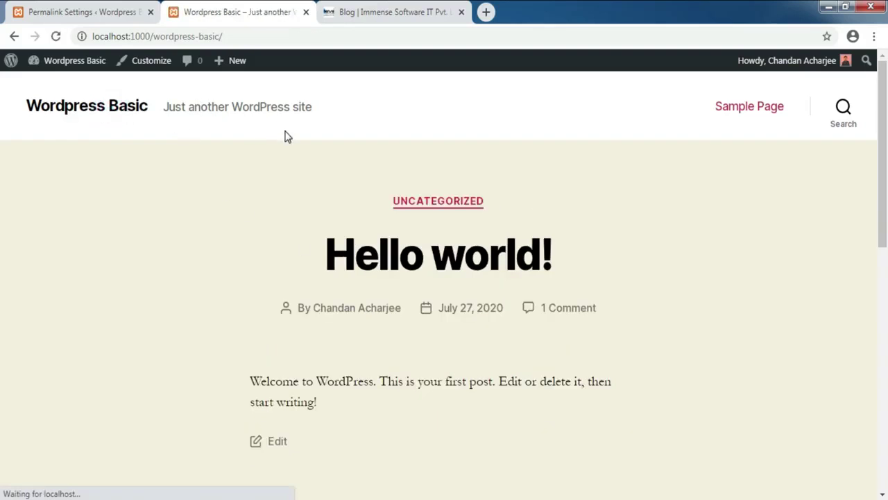
{"action": "left_click", "coordinate": [390, 258]}
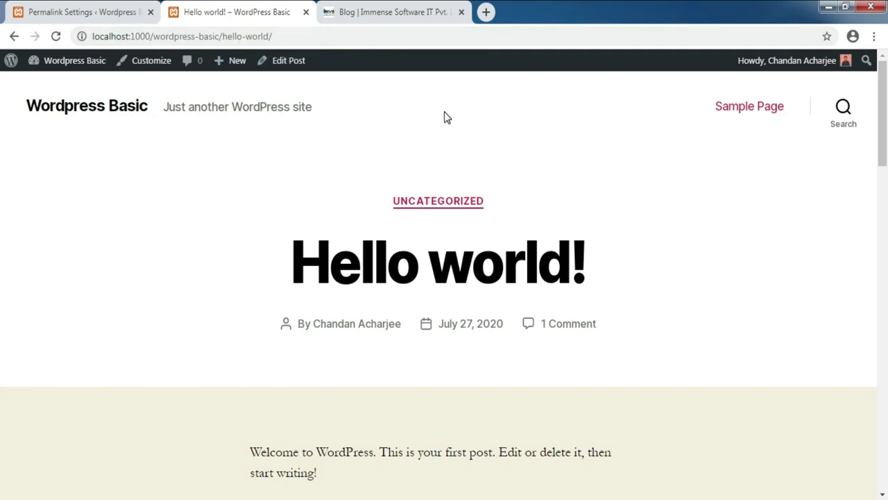
Return to the admin, open the Privacy Settings and examine the pages offered for the Privacy Policy page.
{"action": "left_click", "coordinate": [89, 10]}
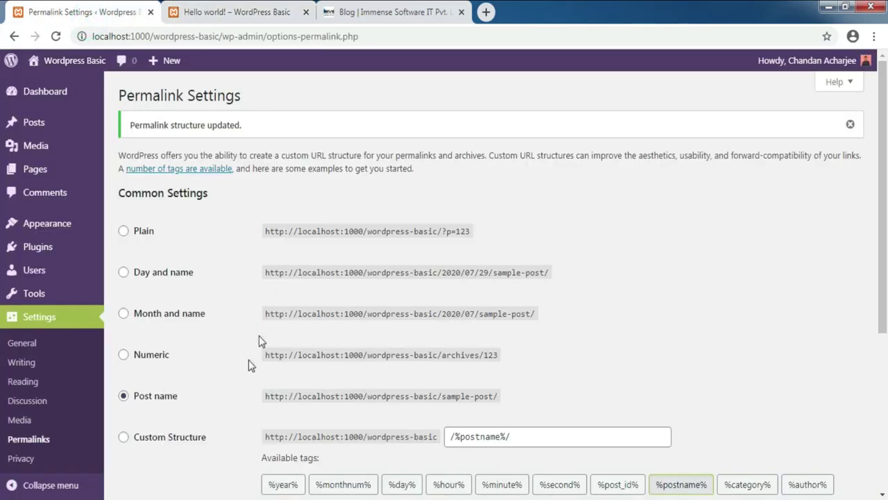
{"action": "scroll", "coordinate": [167, 408], "scroll_direction": "down", "scroll_amount": 3}
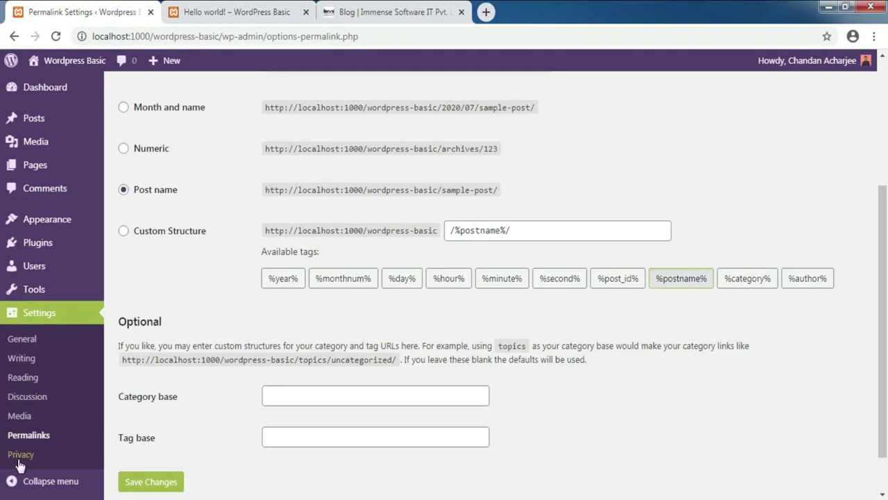
{"action": "left_click", "coordinate": [20, 458]}
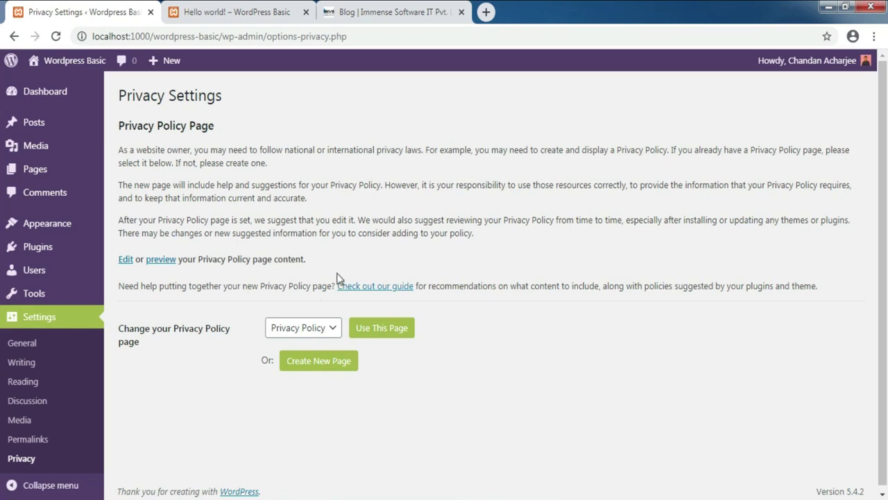
{"action": "left_click", "coordinate": [317, 330]}
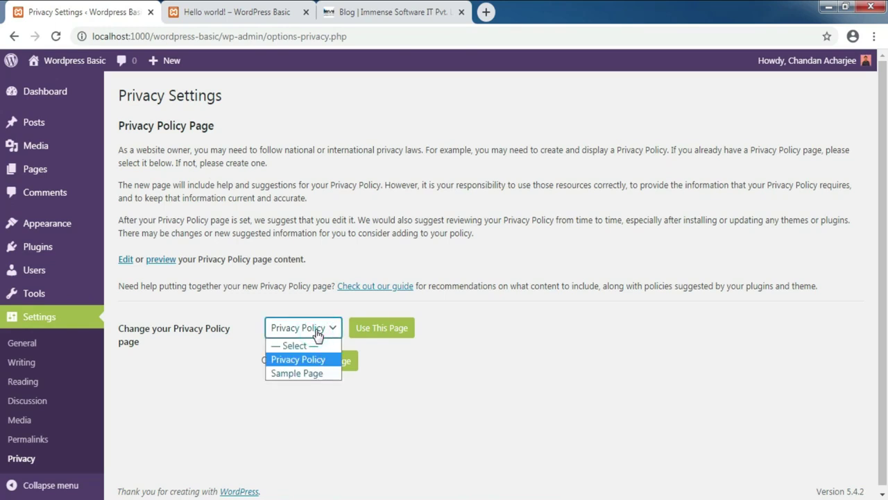
{"action": "left_click", "coordinate": [317, 332]}
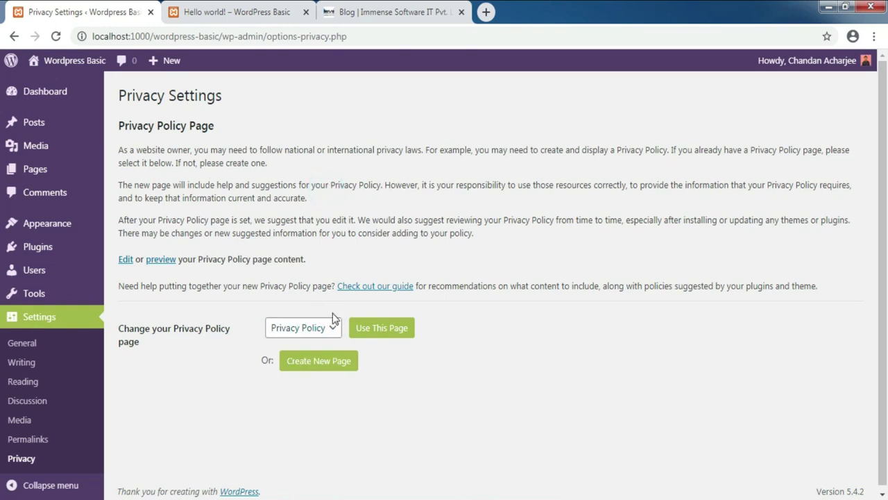
{"action": "left_click", "coordinate": [333, 330]}
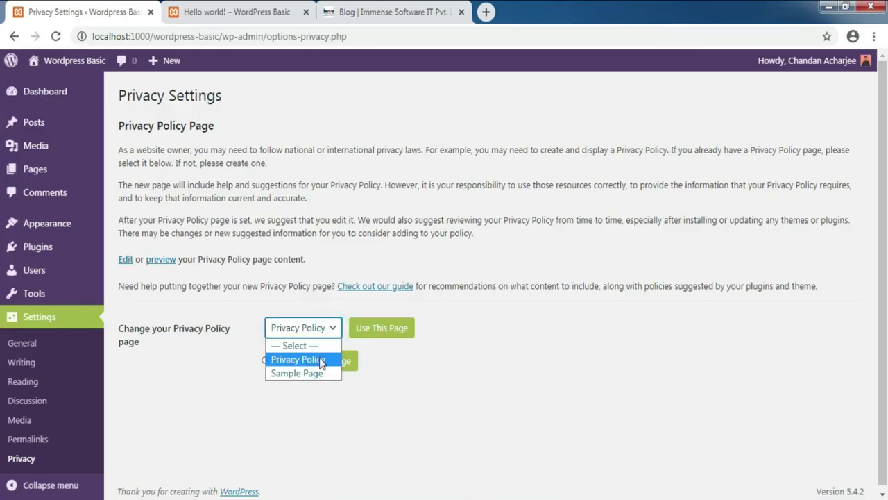
{"action": "left_click", "coordinate": [319, 244]}
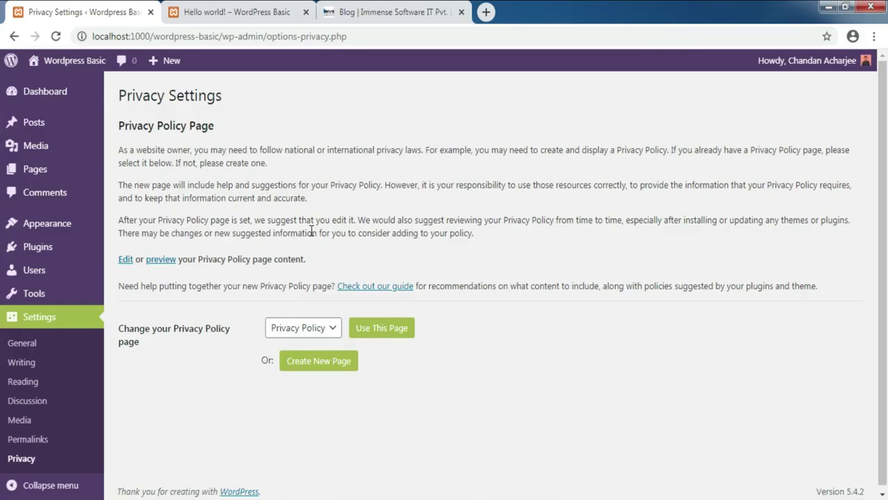
{"action": "left_click", "coordinate": [313, 330]}
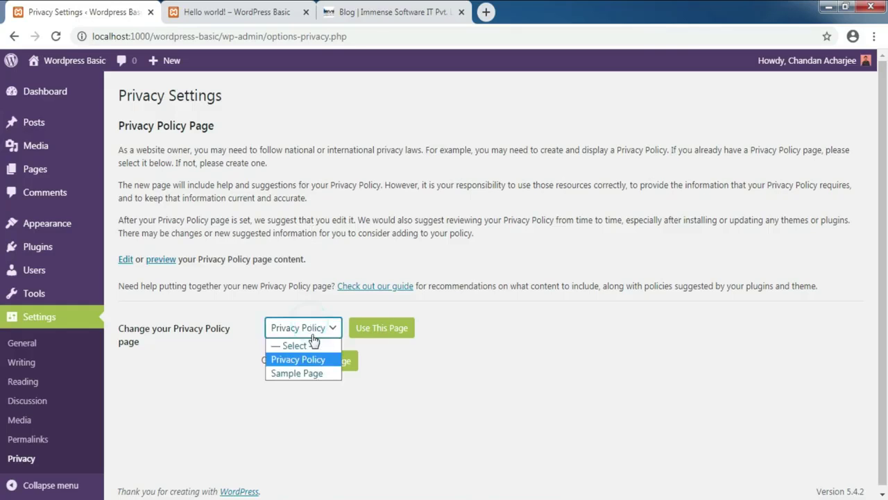
{"action": "left_click", "coordinate": [451, 331]}
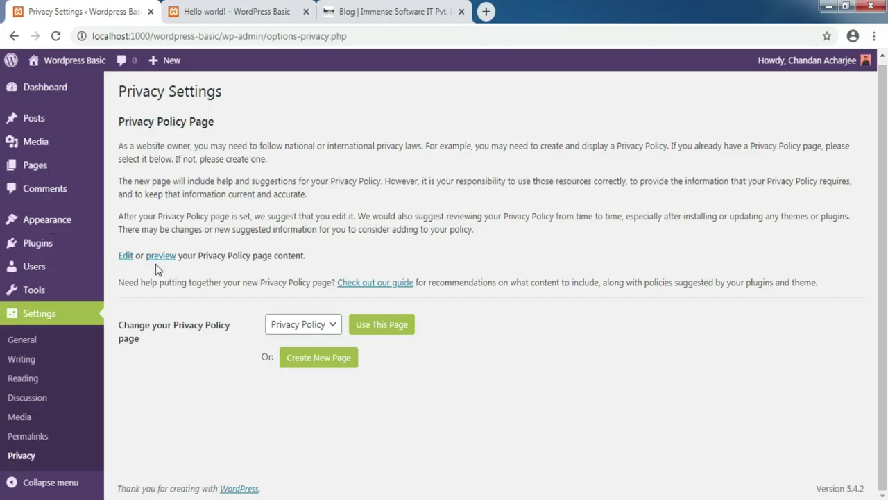
{"action": "mouse_move", "coordinate": [36, 250]}
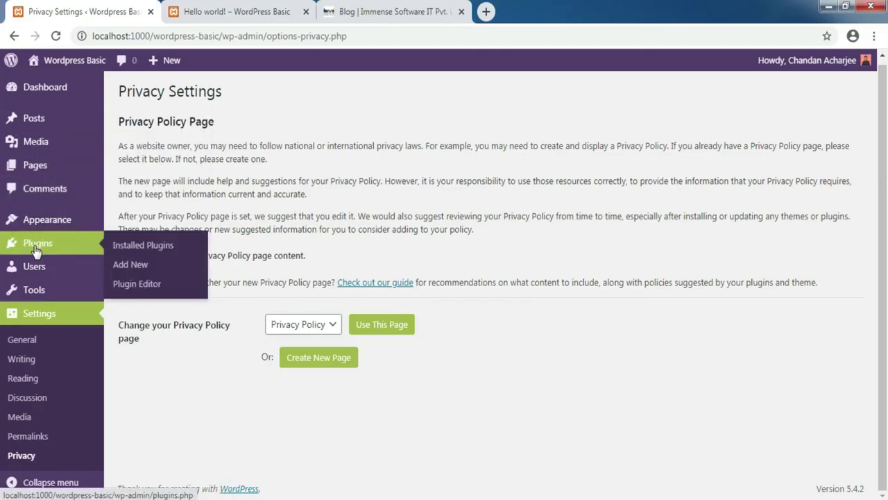
{"action": "mouse_move", "coordinate": [33, 218]}
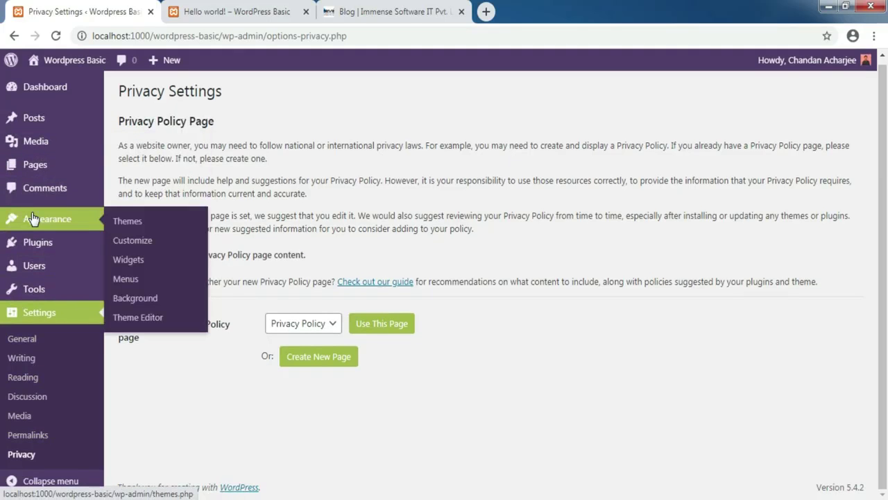